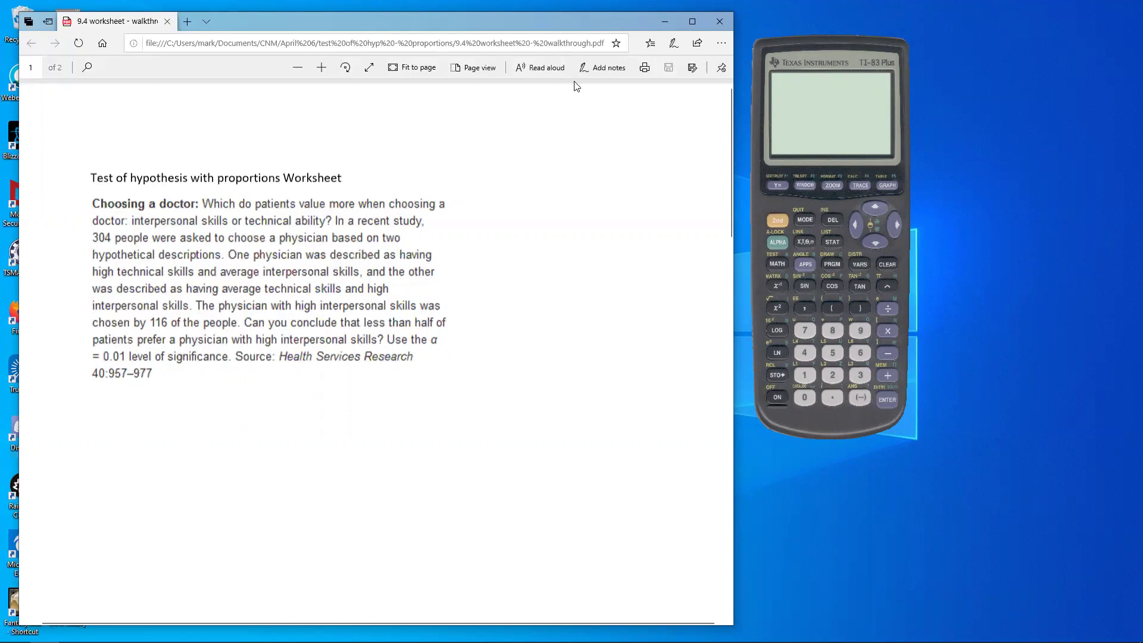
Turn on pen annotation and handwrite item 1 below the doctor problem, starting the hypotheses H₀ p₀ and Hₐ p₀
{"action": "left_click", "coordinate": [603, 68]}
{"action": "left_click", "coordinate": [609, 49]}
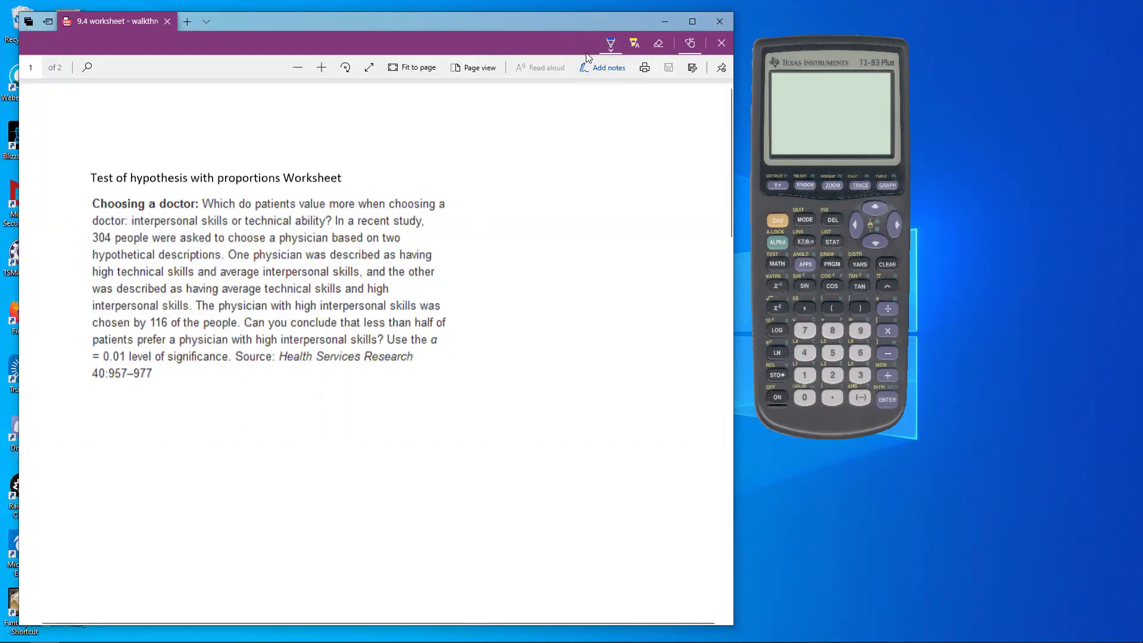
{"action": "mouse_move", "coordinate": [116, 396]}
{"action": "left_mouse_down"}
{"action": "mouse_move", "coordinate": [119, 407]}
{"action": "mouse_move", "coordinate": [154, 409]}
{"action": "left_mouse_up"}
{"action": "left_click", "coordinate": [122, 407]}
{"action": "mouse_move", "coordinate": [145, 401]}
{"action": "left_mouse_down"}
{"action": "mouse_move", "coordinate": [187, 410]}
{"action": "mouse_move", "coordinate": [151, 450]}
{"action": "left_mouse_up"}
{"action": "left_click", "coordinate": [192, 409]}
{"action": "left_click_drag", "start_coordinate": [158, 434], "coordinate": [159, 442]}
{"action": "left_click_drag", "start_coordinate": [166, 449], "coordinate": [200, 451]}
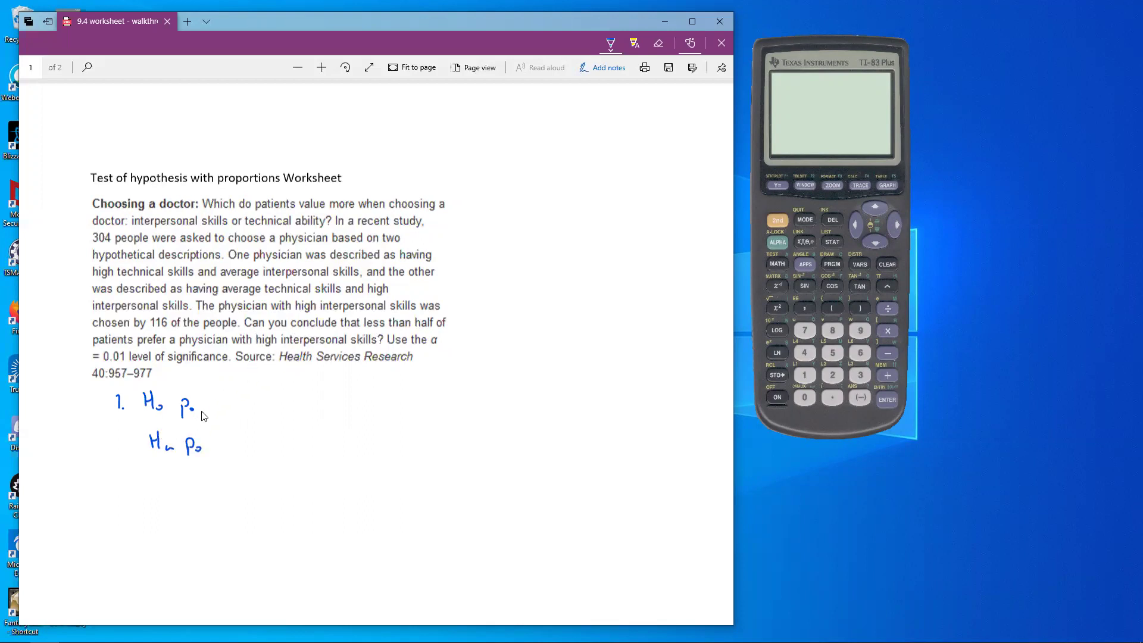
Complete the handwritten hypotheses with ≥ .50 for H₀ and < .50 for Hₐ
{"action": "mouse_move", "coordinate": [200, 400]}
{"action": "left_mouse_down"}
{"action": "mouse_move", "coordinate": [210, 410]}
{"action": "mouse_move", "coordinate": [242, 399]}
{"action": "mouse_move", "coordinate": [220, 446]}
{"action": "mouse_move", "coordinate": [250, 433]}
{"action": "left_mouse_up"}
{"action": "left_click", "coordinate": [222, 405]}
{"action": "left_click", "coordinate": [234, 442]}
{"action": "left_click_drag", "start_coordinate": [254, 434], "coordinate": [260, 441]}
Handwrite item 2 below the hypotheses, giving the significance level as α = .01
{"action": "left_click", "coordinate": [123, 491]}
{"action": "mouse_move", "coordinate": [113, 485]}
{"action": "left_mouse_down"}
{"action": "mouse_move", "coordinate": [167, 491]}
{"action": "mouse_move", "coordinate": [189, 479]}
{"action": "left_mouse_up"}
{"action": "left_click_drag", "start_coordinate": [195, 478], "coordinate": [194, 487]}
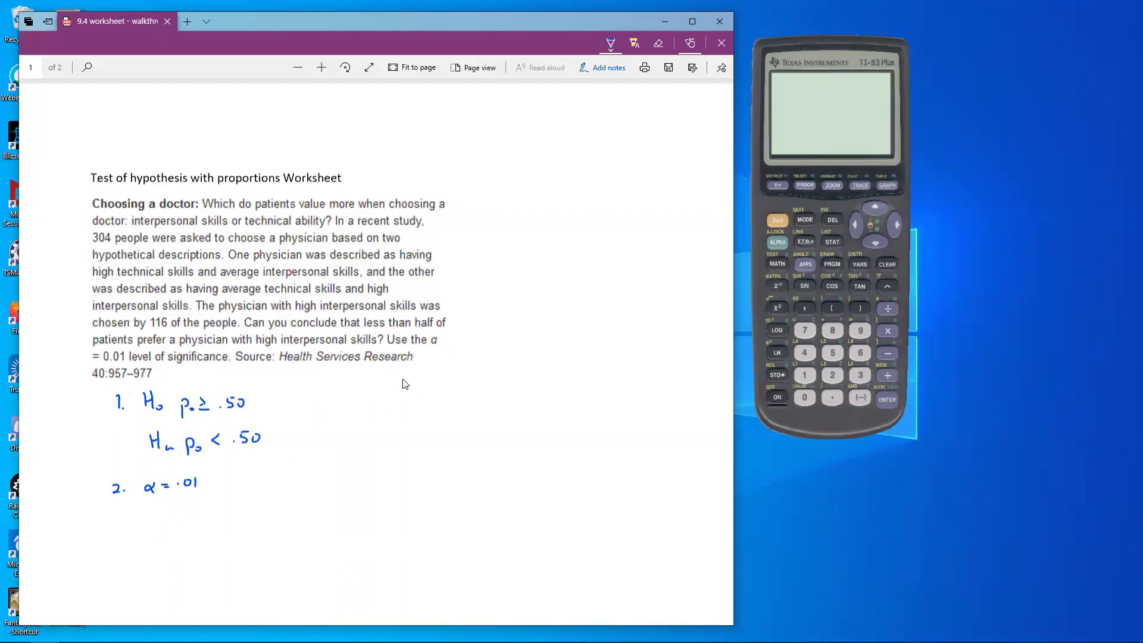
Handwrite item 3 beside the hypotheses as "calculate test statistic" and note "1 prop Z" beneath it
{"action": "left_click_drag", "start_coordinate": [348, 391], "coordinate": [472, 395]}
{"action": "mouse_move", "coordinate": [471, 385]}
{"action": "left_mouse_down"}
{"action": "mouse_move", "coordinate": [507, 394]}
{"action": "mouse_move", "coordinate": [468, 387]}
{"action": "mouse_move", "coordinate": [527, 390]}
{"action": "mouse_move", "coordinate": [528, 376]}
{"action": "mouse_move", "coordinate": [551, 388]}
{"action": "left_mouse_up"}
{"action": "left_click_drag", "start_coordinate": [542, 377], "coordinate": [565, 384]}
{"action": "left_click_drag", "start_coordinate": [569, 376], "coordinate": [574, 386]}
{"action": "left_click_drag", "start_coordinate": [569, 378], "coordinate": [599, 387]}
{"action": "left_click_drag", "start_coordinate": [593, 375], "coordinate": [618, 385]}
{"action": "left_click_drag", "start_coordinate": [622, 375], "coordinate": [623, 386]}
{"action": "left_click_drag", "start_coordinate": [630, 366], "coordinate": [632, 387]}
{"action": "left_click_drag", "start_coordinate": [626, 375], "coordinate": [640, 374]}
{"action": "left_click_drag", "start_coordinate": [640, 376], "coordinate": [649, 386]}
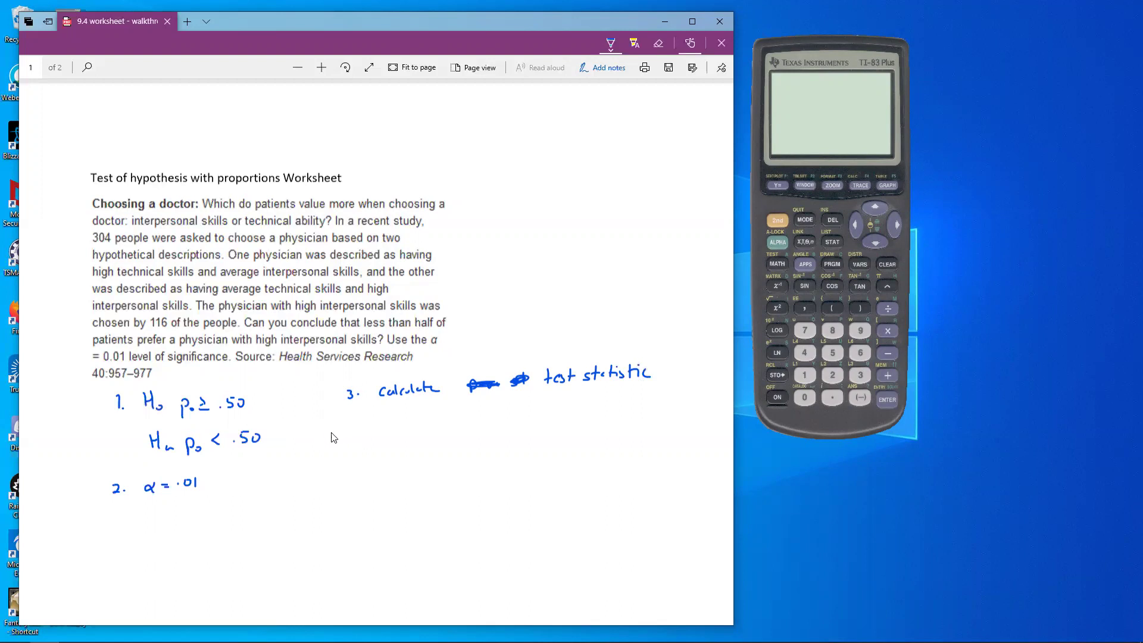
{"action": "mouse_move", "coordinate": [332, 433]}
{"action": "left_mouse_down"}
{"action": "mouse_move", "coordinate": [330, 443]}
{"action": "mouse_move", "coordinate": [399, 440]}
{"action": "left_mouse_up"}
Switch to the TI-83 Plus emulator and reset the calculator
{"action": "left_click", "coordinate": [866, 131]}
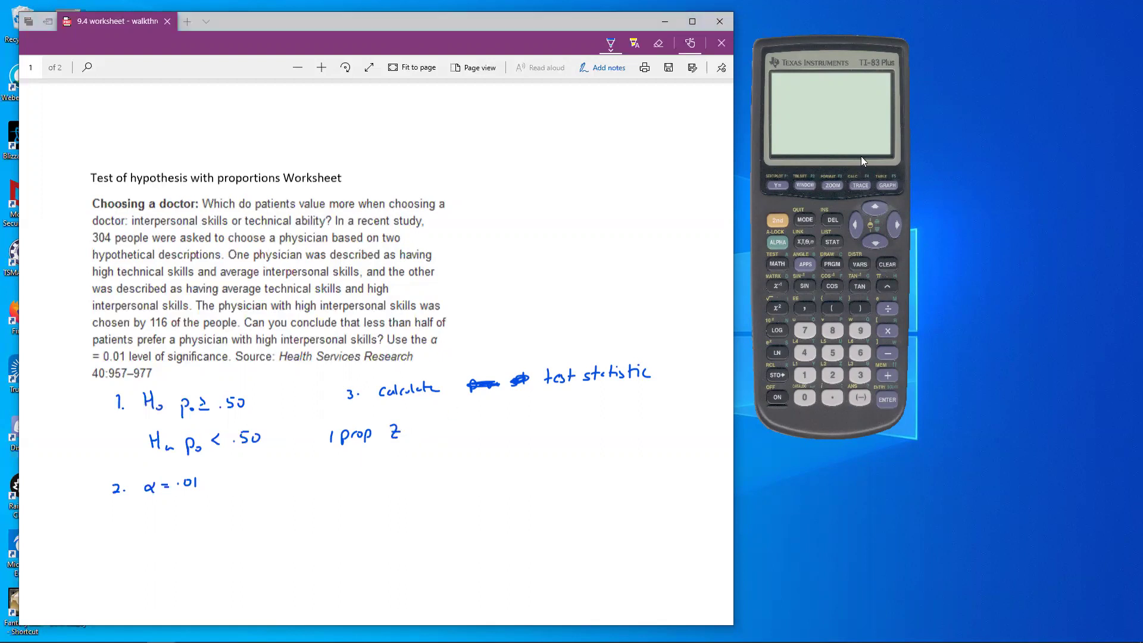
{"action": "right_click", "coordinate": [837, 130]}
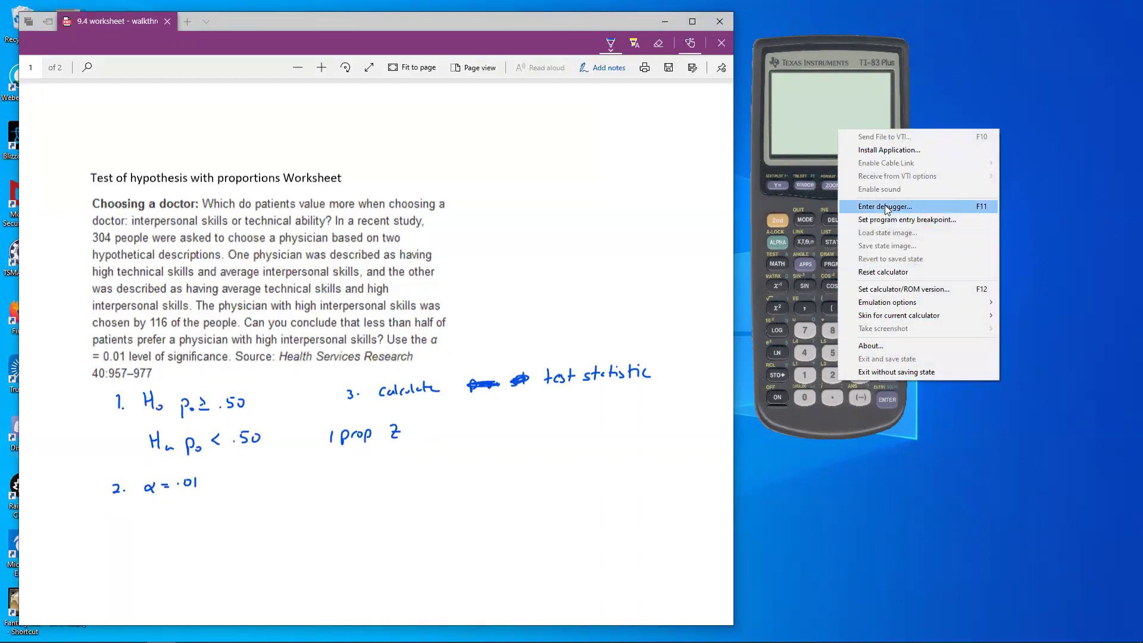
{"action": "left_click", "coordinate": [883, 272]}
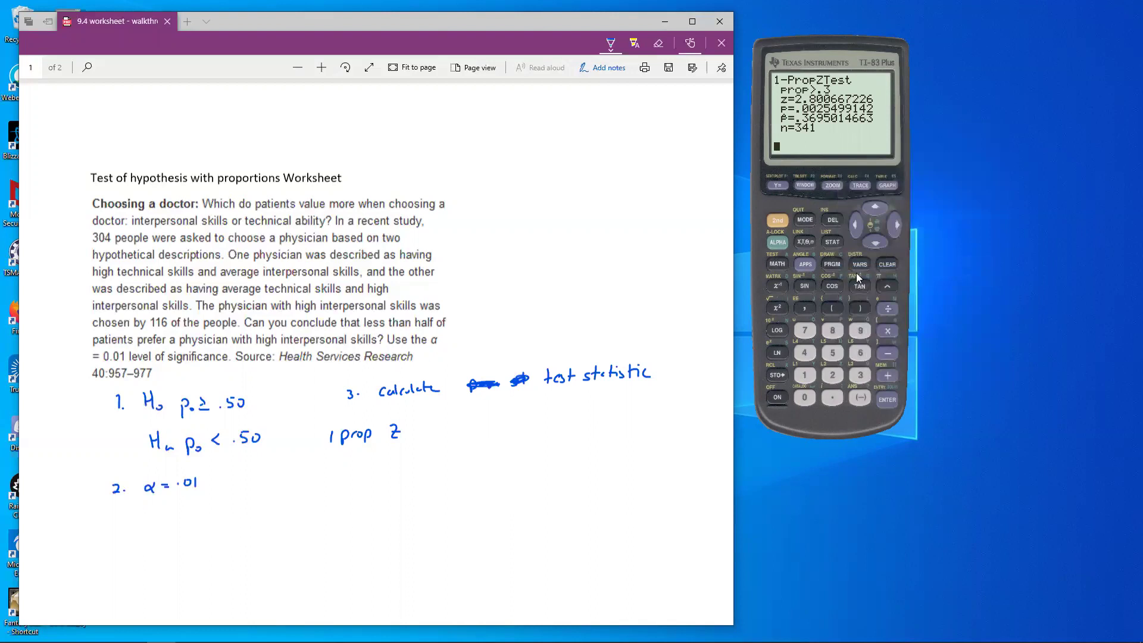
Open the 1-PropZTest setup from the calculator's statistical tests
{"action": "left_click", "coordinate": [831, 242]}
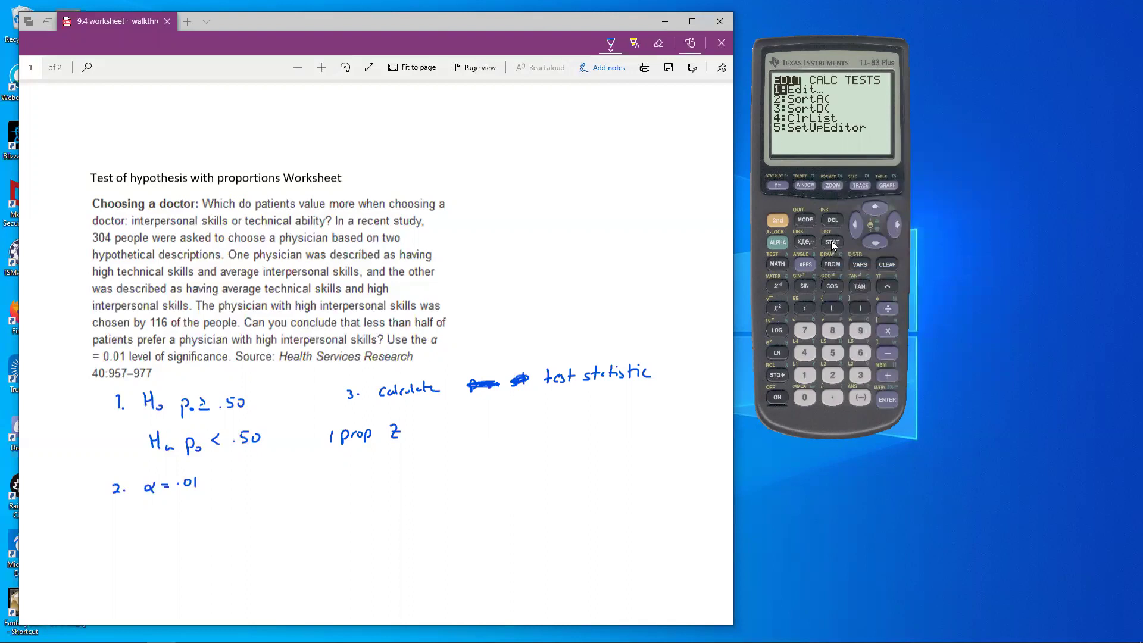
{"action": "left_click", "coordinate": [897, 227]}
{"action": "left_click", "coordinate": [897, 227]}
{"action": "left_click", "coordinate": [873, 241]}
{"action": "left_click", "coordinate": [872, 240]}
{"action": "left_click", "coordinate": [873, 240]}
{"action": "left_click", "coordinate": [872, 241]}
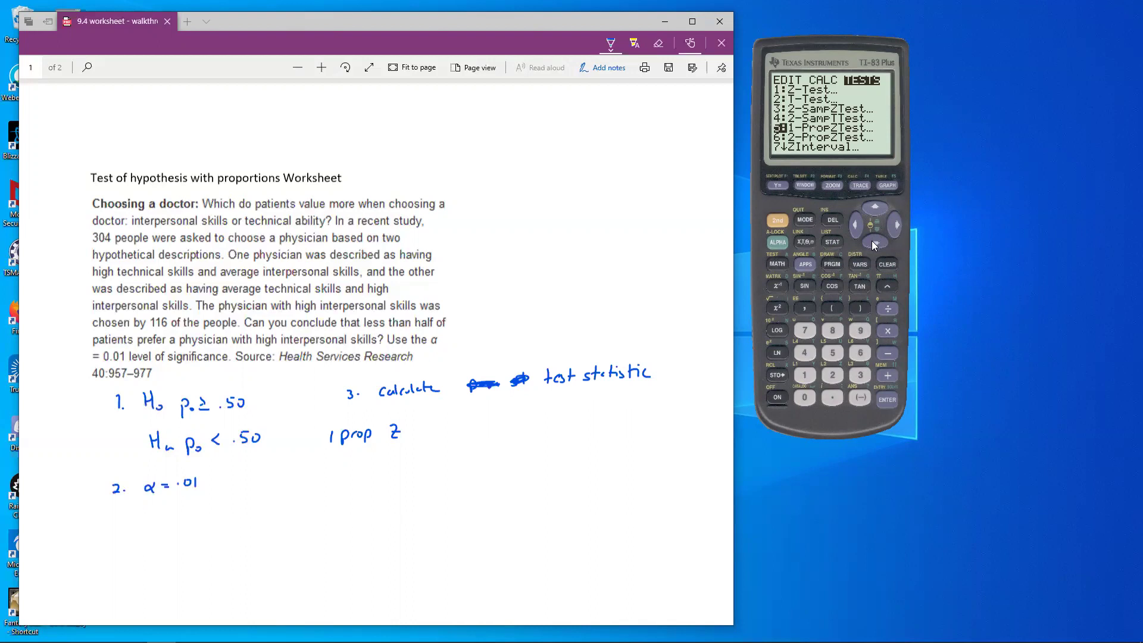
{"action": "left_click", "coordinate": [888, 400]}
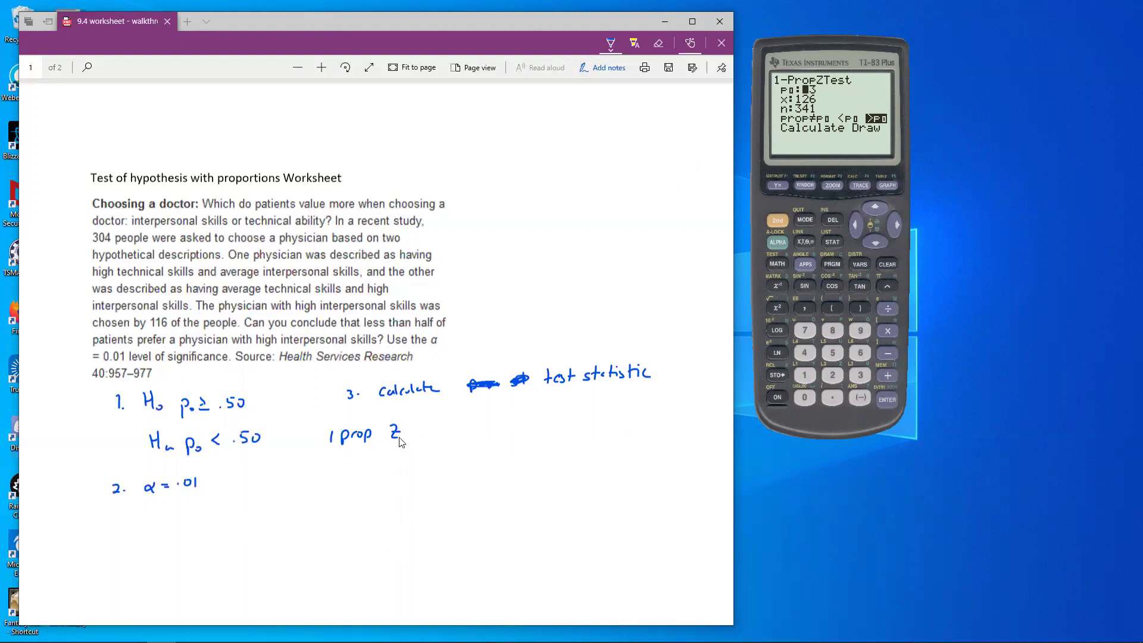
Handwrite the test inputs p₀ = .50 and x = 116 beside "1 prop Z" on the worksheet
{"action": "mouse_move", "coordinate": [438, 425]}
{"action": "left_mouse_down"}
{"action": "mouse_move", "coordinate": [442, 440]}
{"action": "mouse_move", "coordinate": [467, 426]}
{"action": "left_mouse_up"}
{"action": "left_click_drag", "start_coordinate": [460, 431], "coordinate": [486, 428]}
{"action": "left_click", "coordinate": [481, 427]}
{"action": "left_click_drag", "start_coordinate": [488, 417], "coordinate": [494, 417]}
{"action": "left_click_drag", "start_coordinate": [501, 419], "coordinate": [501, 420]}
{"action": "left_click_drag", "start_coordinate": [452, 448], "coordinate": [462, 462]}
{"action": "mouse_move", "coordinate": [463, 447]}
{"action": "left_mouse_down"}
{"action": "mouse_move", "coordinate": [454, 464]}
{"action": "mouse_move", "coordinate": [478, 455]}
{"action": "left_mouse_up"}
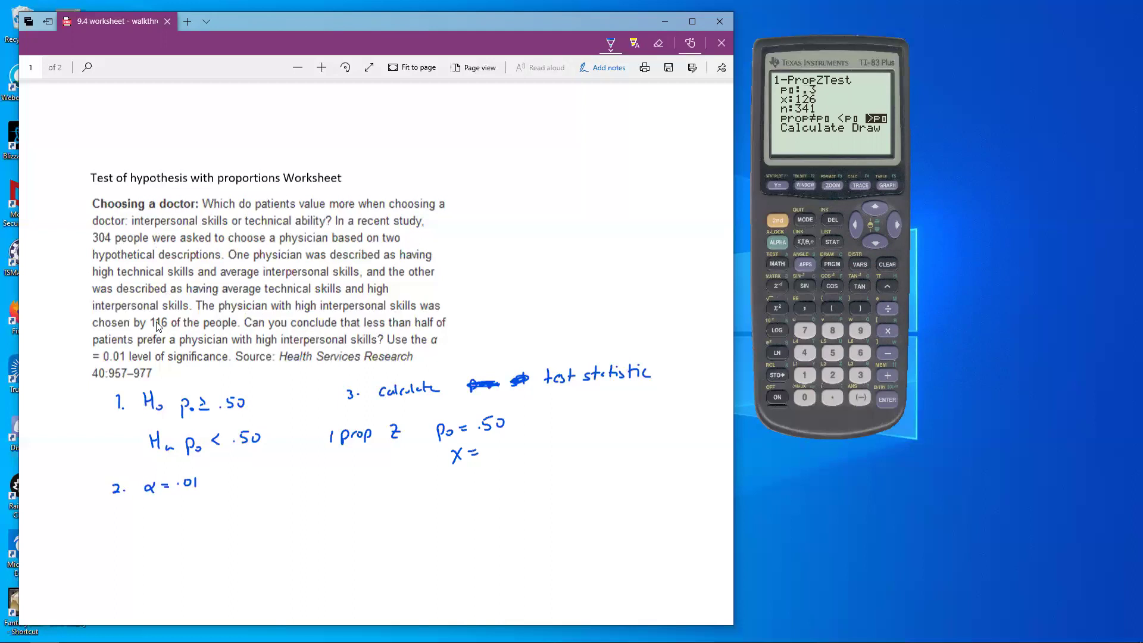
{"action": "left_click", "coordinate": [489, 453]}
{"action": "mouse_move", "coordinate": [498, 448]}
{"action": "left_mouse_down"}
{"action": "mouse_move", "coordinate": [498, 460]}
{"action": "mouse_move", "coordinate": [517, 456]}
{"action": "left_mouse_up"}
Handwrite the remaining test inputs n = 304 and < p₀ below the x value
{"action": "mouse_move", "coordinate": [460, 482]}
{"action": "left_mouse_down"}
{"action": "mouse_move", "coordinate": [460, 496]}
{"action": "mouse_move", "coordinate": [485, 481]}
{"action": "left_mouse_up"}
{"action": "left_click_drag", "start_coordinate": [477, 488], "coordinate": [530, 487]}
{"action": "mouse_move", "coordinate": [480, 508]}
{"action": "left_mouse_down"}
{"action": "mouse_move", "coordinate": [470, 517]}
{"action": "mouse_move", "coordinate": [480, 517]}
{"action": "left_mouse_up"}
{"action": "left_click_drag", "start_coordinate": [488, 509], "coordinate": [490, 516]}
{"action": "left_click_drag", "start_coordinate": [499, 510], "coordinate": [498, 512]}
Calculate the 1-PropZTest with p₀ = .5, x = 116, n = 304 and the alternative < p₀
{"action": "left_click", "coordinate": [855, 91]}
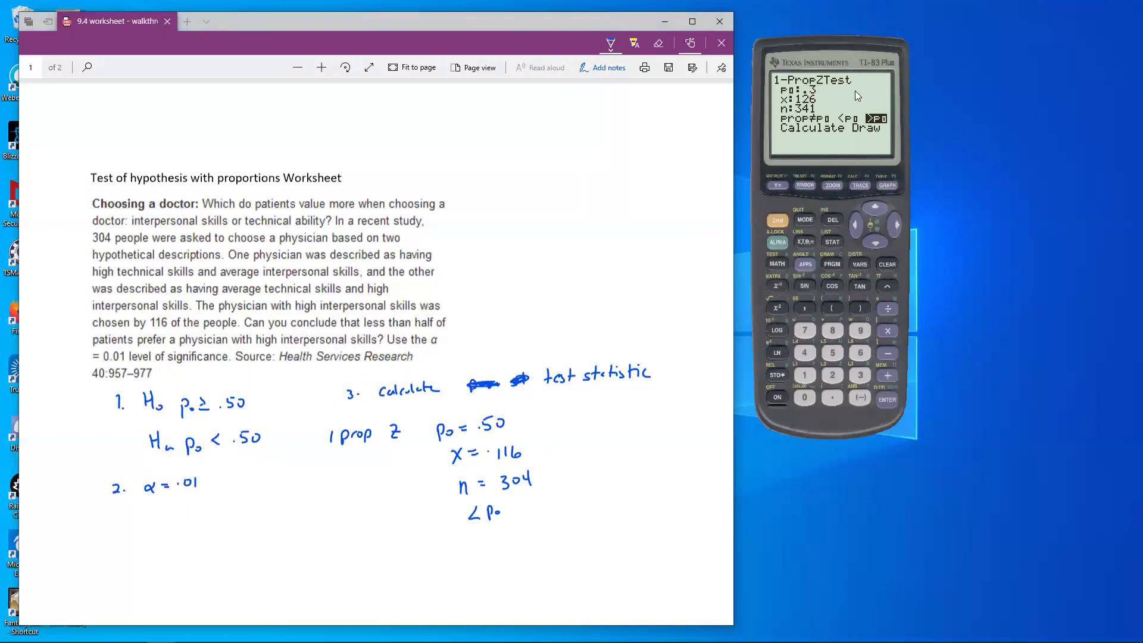
{"action": "type", "text": "5"}
{"action": "key", "text": "Down"}
{"action": "key", "text": "Right"}
{"action": "key", "text": "Down"}
{"action": "left_click", "coordinate": [895, 398]}
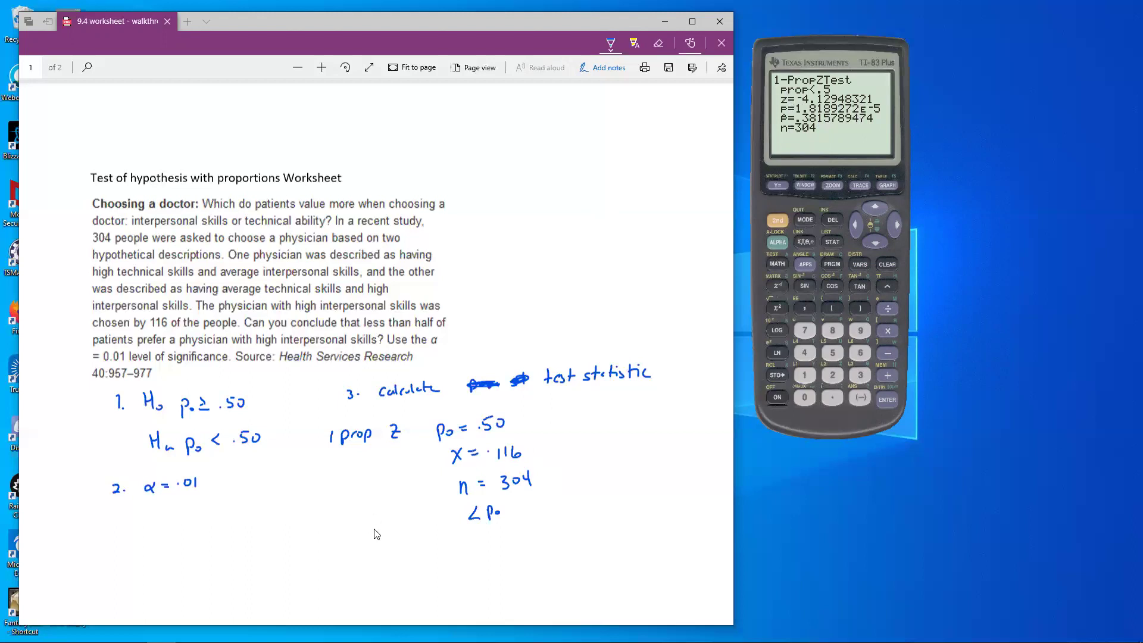
Handwrite "test statistic -4.13" below the list of test inputs on the worksheet
{"action": "left_click_drag", "start_coordinate": [368, 544], "coordinate": [449, 538]}
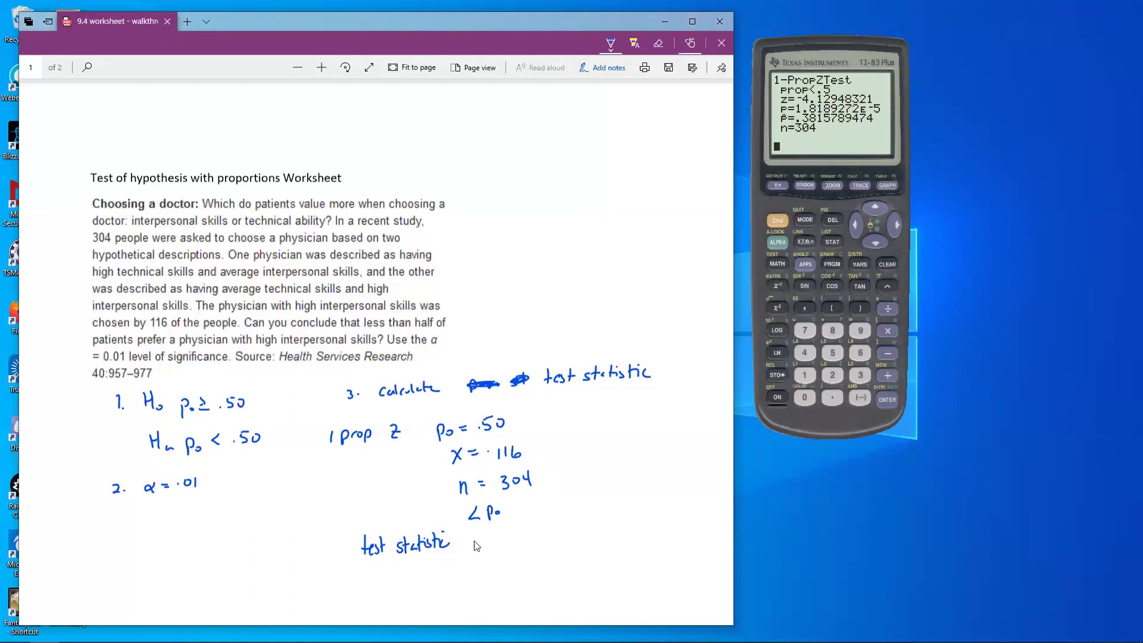
{"action": "left_click_drag", "start_coordinate": [469, 546], "coordinate": [485, 552]}
{"action": "left_click", "coordinate": [490, 549]}
{"action": "left_click_drag", "start_coordinate": [503, 539], "coordinate": [505, 553]}
Handwrite the p-value below the test statistic as 1.82 × 10⁻⁵, crossing out the false start and underlining the power of ten
{"action": "scroll", "coordinate": [398, 566], "scroll_direction": "down", "scroll_amount": 3}
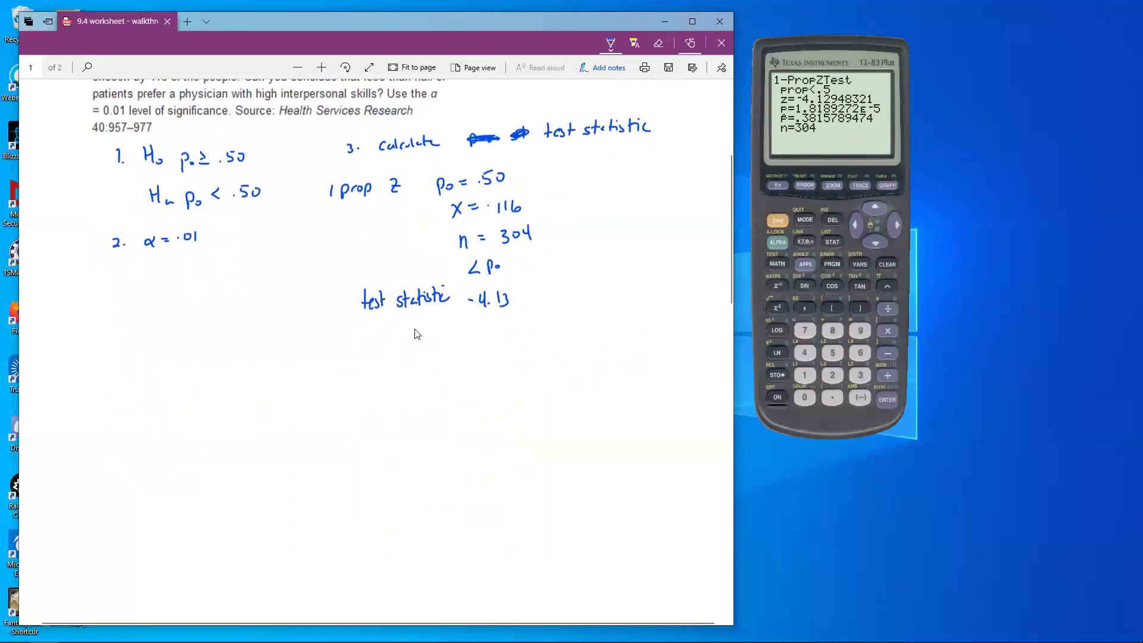
{"action": "mouse_move", "coordinate": [367, 350]}
{"action": "left_mouse_down"}
{"action": "mouse_move", "coordinate": [370, 364]}
{"action": "mouse_move", "coordinate": [422, 347]}
{"action": "left_mouse_up"}
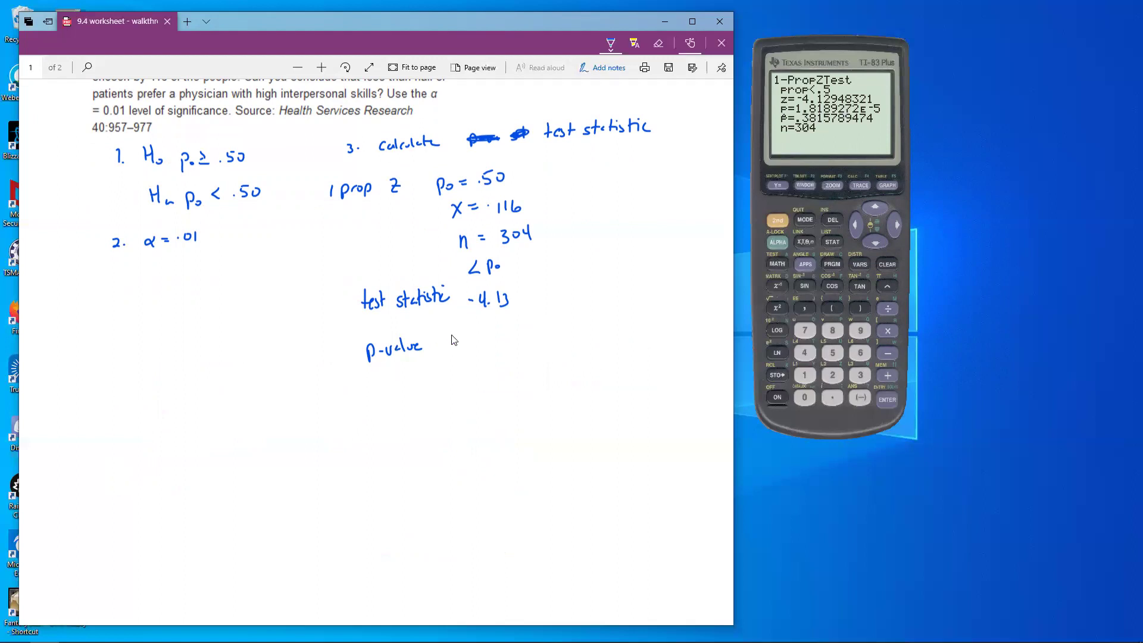
{"action": "mouse_move", "coordinate": [437, 344]}
{"action": "left_mouse_down"}
{"action": "mouse_move", "coordinate": [464, 353]}
{"action": "mouse_move", "coordinate": [481, 342]}
{"action": "mouse_move", "coordinate": [503, 354]}
{"action": "mouse_move", "coordinate": [492, 357]}
{"action": "left_mouse_up"}
{"action": "left_click", "coordinate": [471, 351]}
{"action": "mouse_move", "coordinate": [461, 347]}
{"action": "left_mouse_down"}
{"action": "mouse_move", "coordinate": [512, 347]}
{"action": "mouse_move", "coordinate": [527, 334]}
{"action": "mouse_move", "coordinate": [565, 344]}
{"action": "left_mouse_up"}
{"action": "left_click", "coordinate": [517, 347]}
{"action": "mouse_move", "coordinate": [565, 334]}
{"action": "left_mouse_down"}
{"action": "mouse_move", "coordinate": [556, 344]}
{"action": "mouse_move", "coordinate": [570, 342]}
{"action": "left_mouse_up"}
{"action": "mouse_move", "coordinate": [576, 332]}
{"action": "left_mouse_down"}
{"action": "mouse_move", "coordinate": [586, 325]}
{"action": "mouse_move", "coordinate": [590, 337]}
{"action": "mouse_move", "coordinate": [595, 317]}
{"action": "left_mouse_up"}
{"action": "left_click_drag", "start_coordinate": [566, 345], "coordinate": [584, 348]}
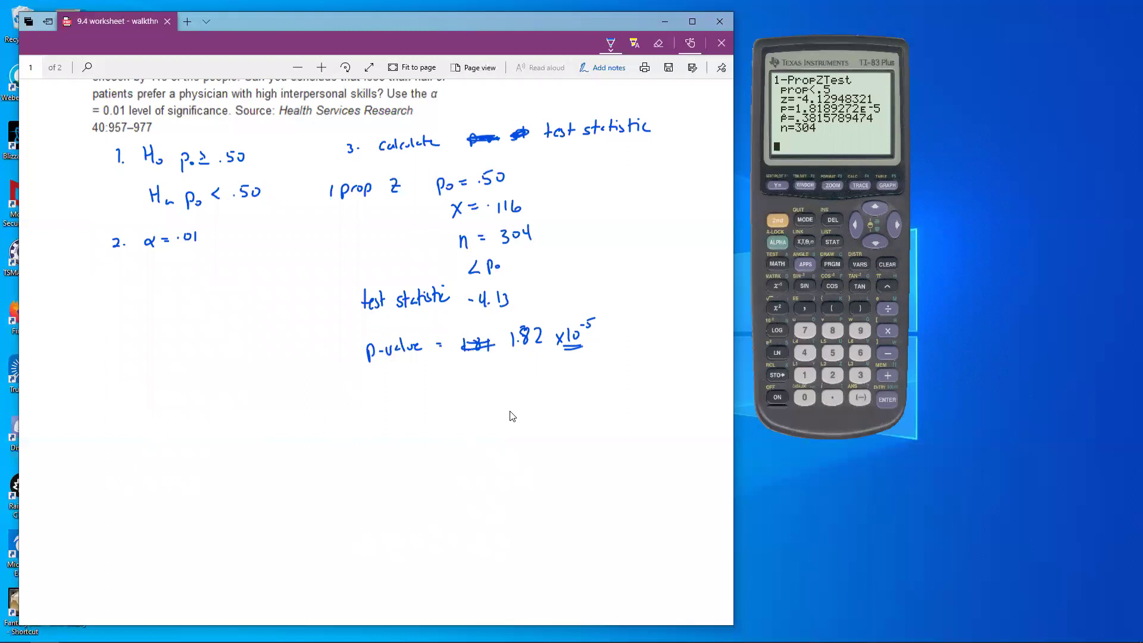
Work out the decimal form below the p-value by shifting the point five places, and write .0000182
{"action": "mouse_move", "coordinate": [524, 387]}
{"action": "left_mouse_down"}
{"action": "mouse_move", "coordinate": [523, 400]}
{"action": "mouse_move", "coordinate": [544, 386]}
{"action": "mouse_move", "coordinate": [556, 400]}
{"action": "mouse_move", "coordinate": [522, 411]}
{"action": "mouse_move", "coordinate": [459, 402]}
{"action": "mouse_move", "coordinate": [515, 393]}
{"action": "left_mouse_up"}
{"action": "left_click", "coordinate": [531, 399]}
{"action": "left_click_drag", "start_coordinate": [503, 392], "coordinate": [459, 411]}
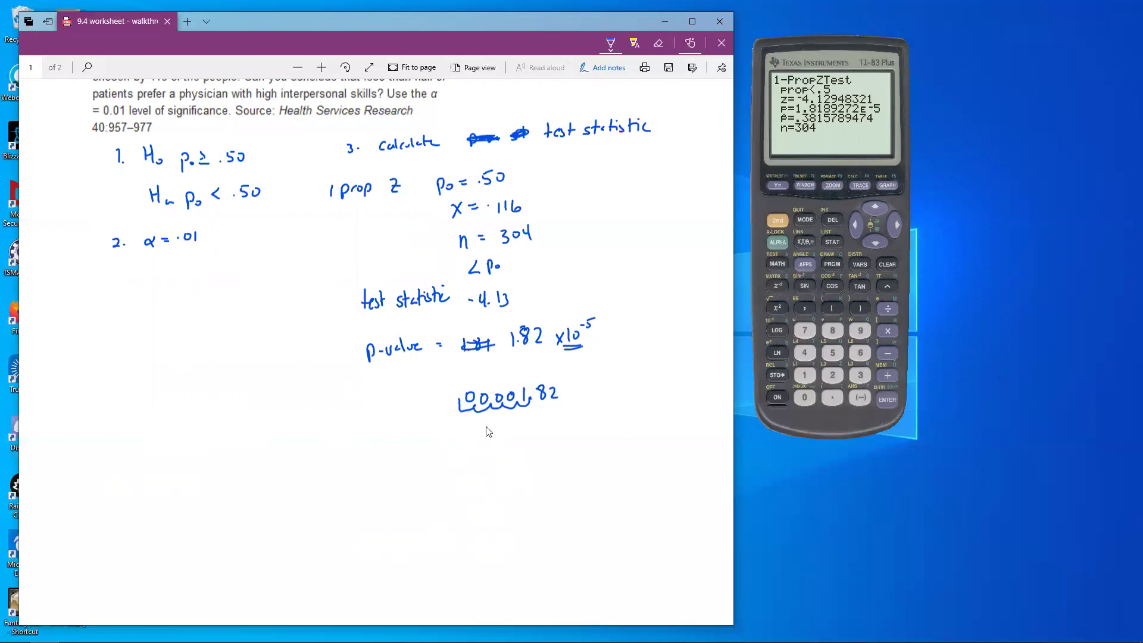
{"action": "left_click_drag", "start_coordinate": [491, 418], "coordinate": [525, 416]}
{"action": "mouse_move", "coordinate": [543, 415]}
{"action": "left_mouse_down"}
{"action": "mouse_move", "coordinate": [561, 424]}
{"action": "mouse_move", "coordinate": [576, 409]}
{"action": "mouse_move", "coordinate": [594, 420]}
{"action": "left_mouse_up"}
Handwrite the comparison "p-value < α" and the decision "reject H₀" below the decimal form
{"action": "scroll", "coordinate": [470, 410], "scroll_direction": "down", "scroll_amount": 1}
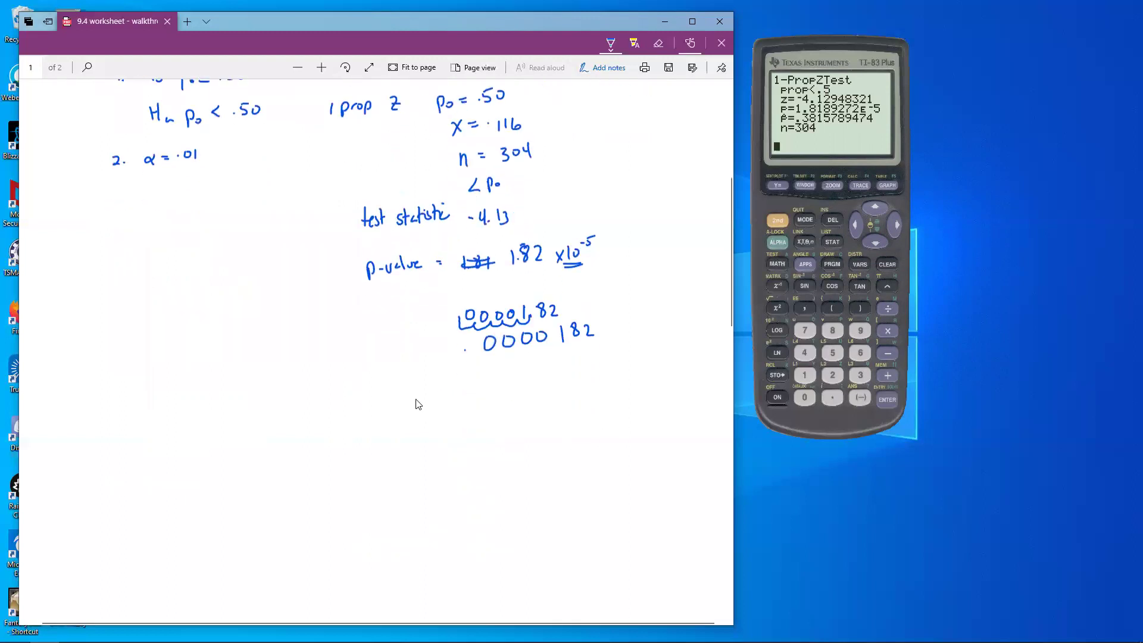
{"action": "left_click_drag", "start_coordinate": [407, 379], "coordinate": [470, 377]}
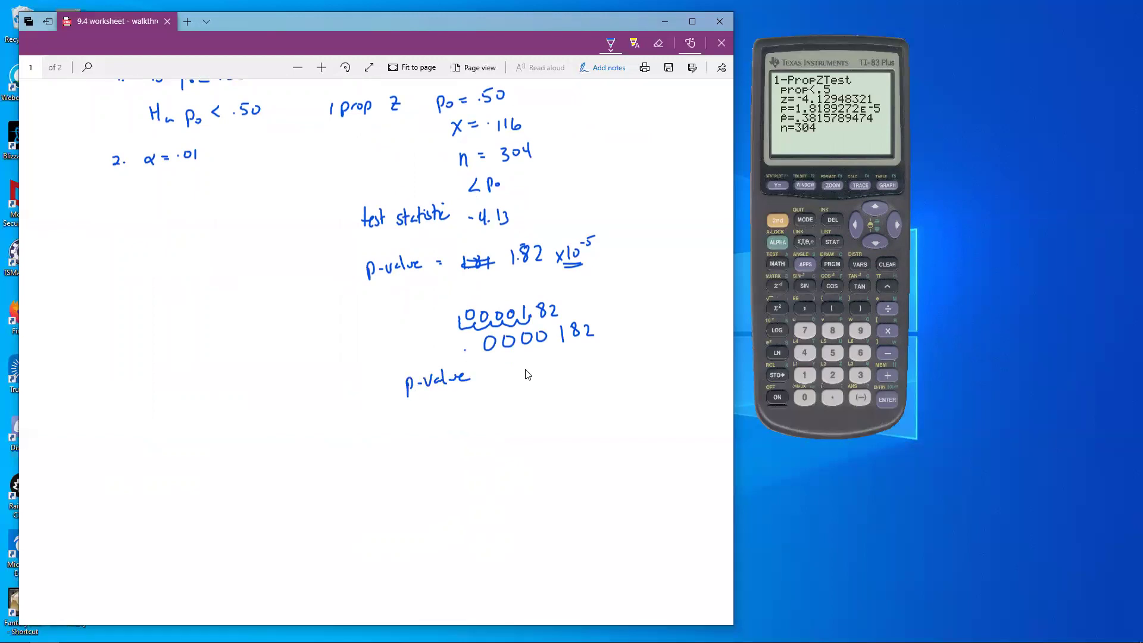
{"action": "left_click_drag", "start_coordinate": [554, 370], "coordinate": [556, 382]}
{"action": "left_click_drag", "start_coordinate": [514, 367], "coordinate": [513, 385]}
{"action": "mouse_move", "coordinate": [404, 437]}
{"action": "left_mouse_down"}
{"action": "mouse_move", "coordinate": [411, 424]}
{"action": "mouse_move", "coordinate": [423, 448]}
{"action": "mouse_move", "coordinate": [457, 429]}
{"action": "mouse_move", "coordinate": [485, 431]}
{"action": "left_mouse_up"}
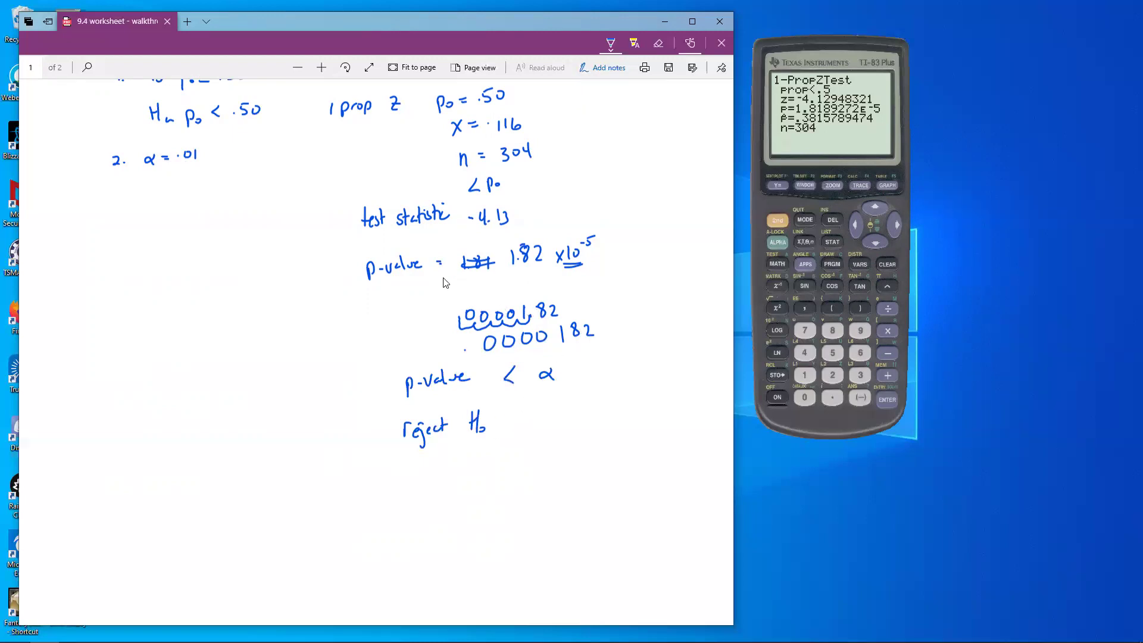
Review the doctor problem's question alongside the handwritten hypotheses, test results and decision
{"action": "scroll", "coordinate": [443, 282], "scroll_direction": "up", "scroll_amount": 3}
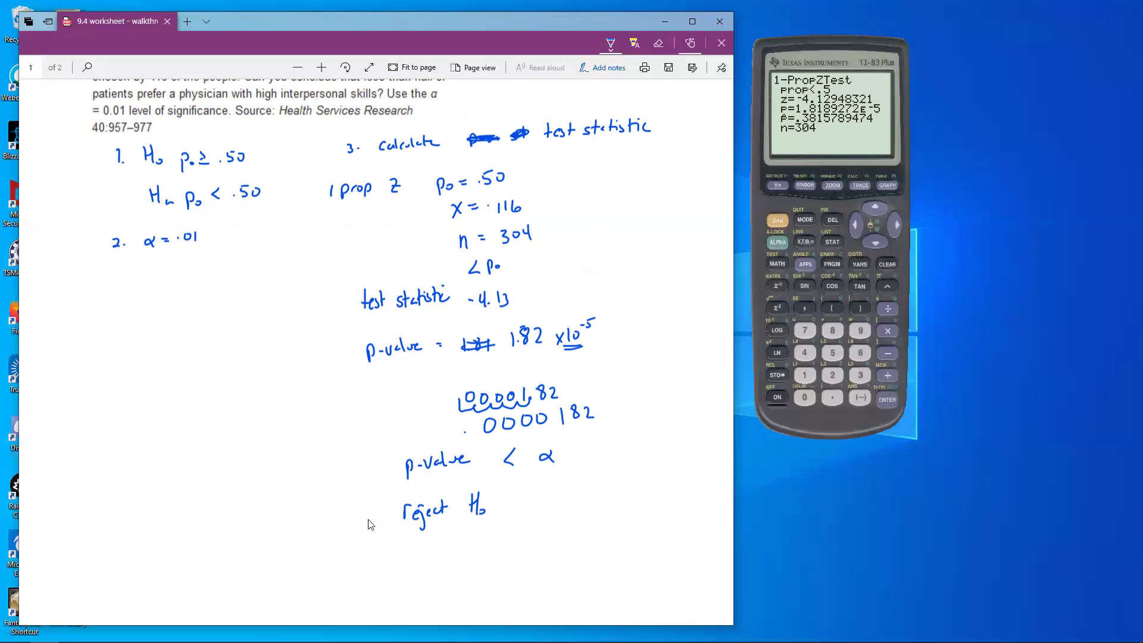
{"action": "scroll", "coordinate": [387, 470], "scroll_direction": "up", "scroll_amount": 4}
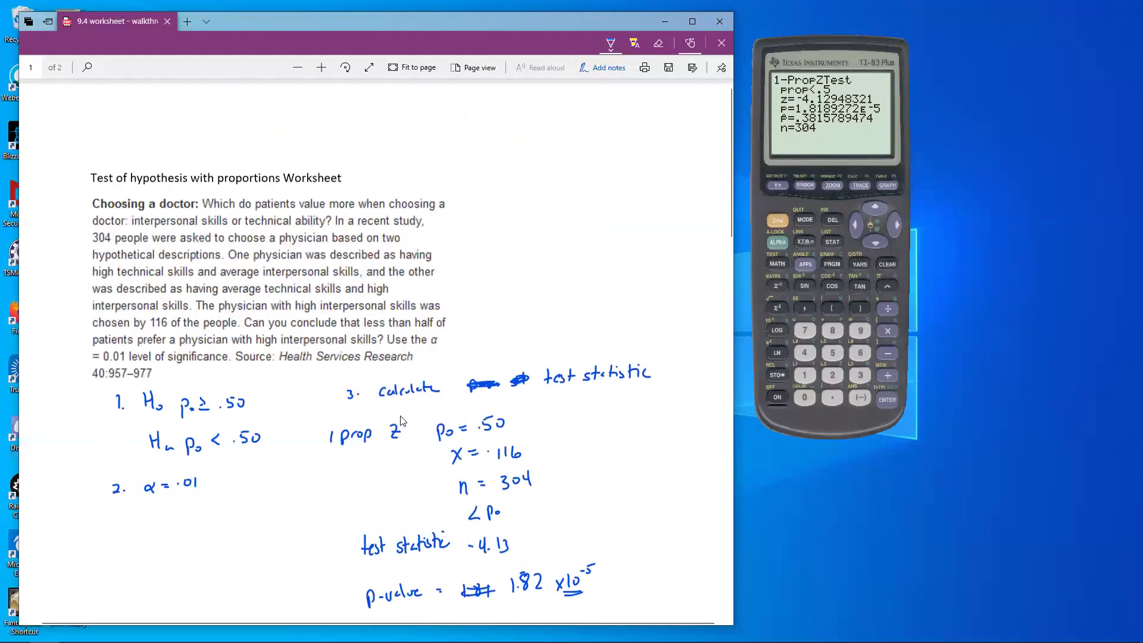
{"action": "scroll", "coordinate": [401, 420], "scroll_direction": "down", "scroll_amount": 2}
{"action": "scroll", "coordinate": [399, 476], "scroll_direction": "down", "scroll_amount": 2}
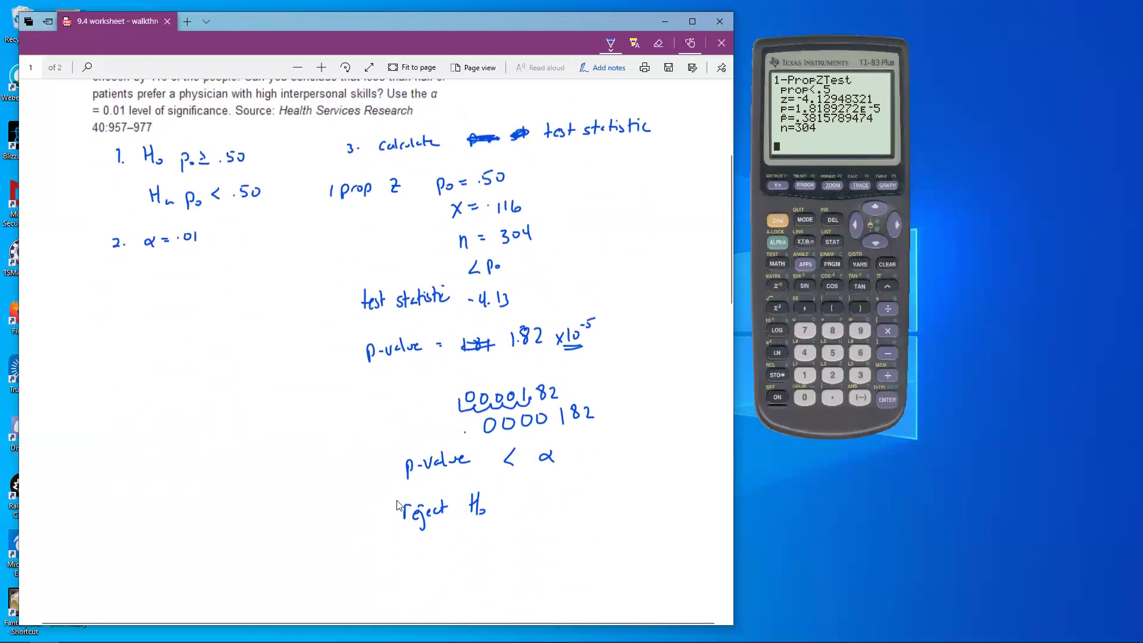
{"action": "scroll", "coordinate": [450, 485], "scroll_direction": "up", "scroll_amount": 3}
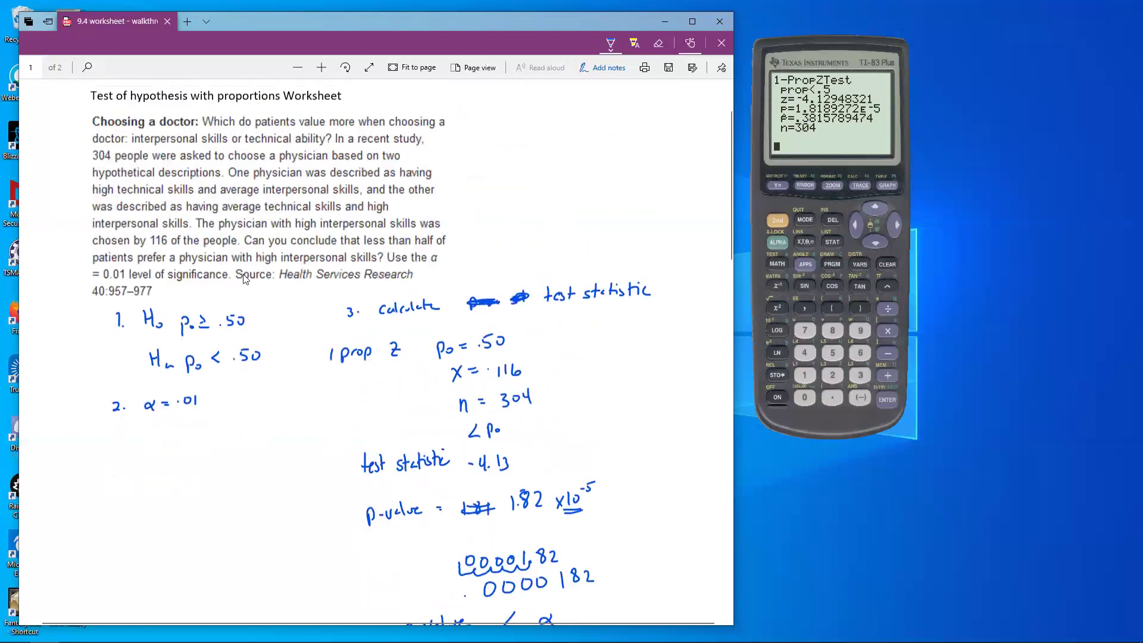
{"action": "scroll", "coordinate": [482, 430], "scroll_direction": "down", "scroll_amount": 2}
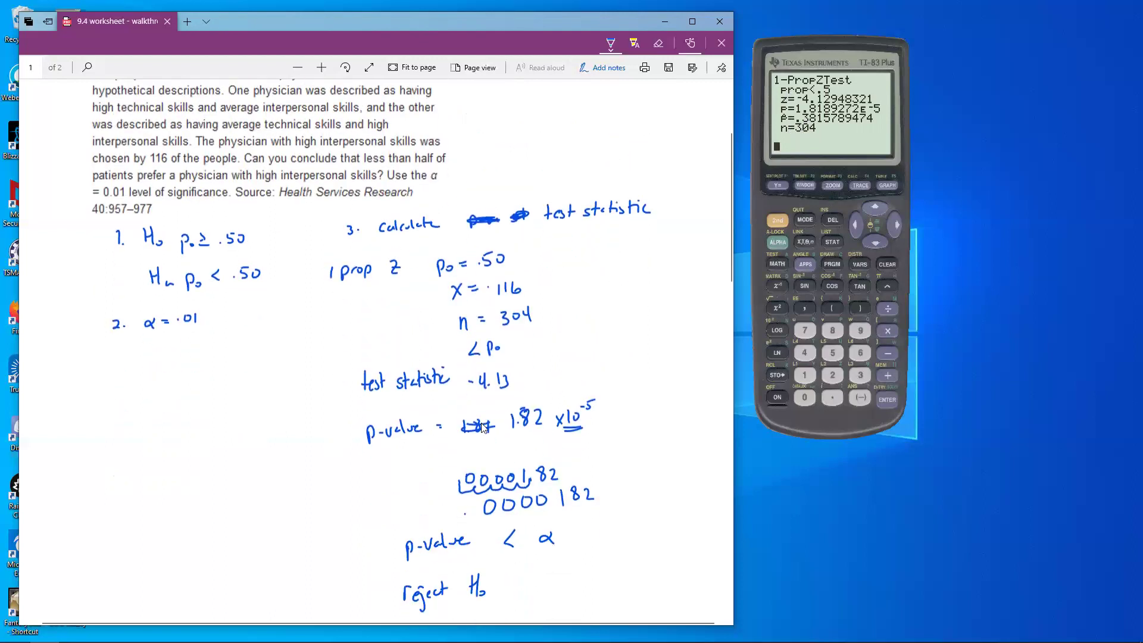
{"action": "scroll", "coordinate": [404, 382], "scroll_direction": "up", "scroll_amount": 2}
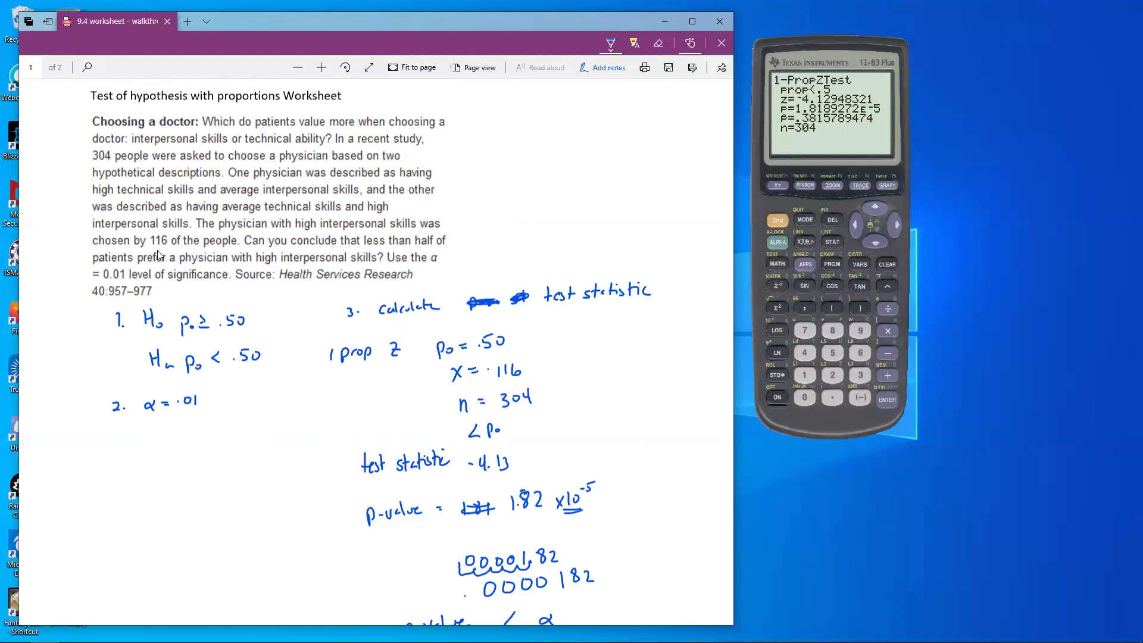
{"action": "scroll", "coordinate": [377, 289], "scroll_direction": "down", "scroll_amount": 3}
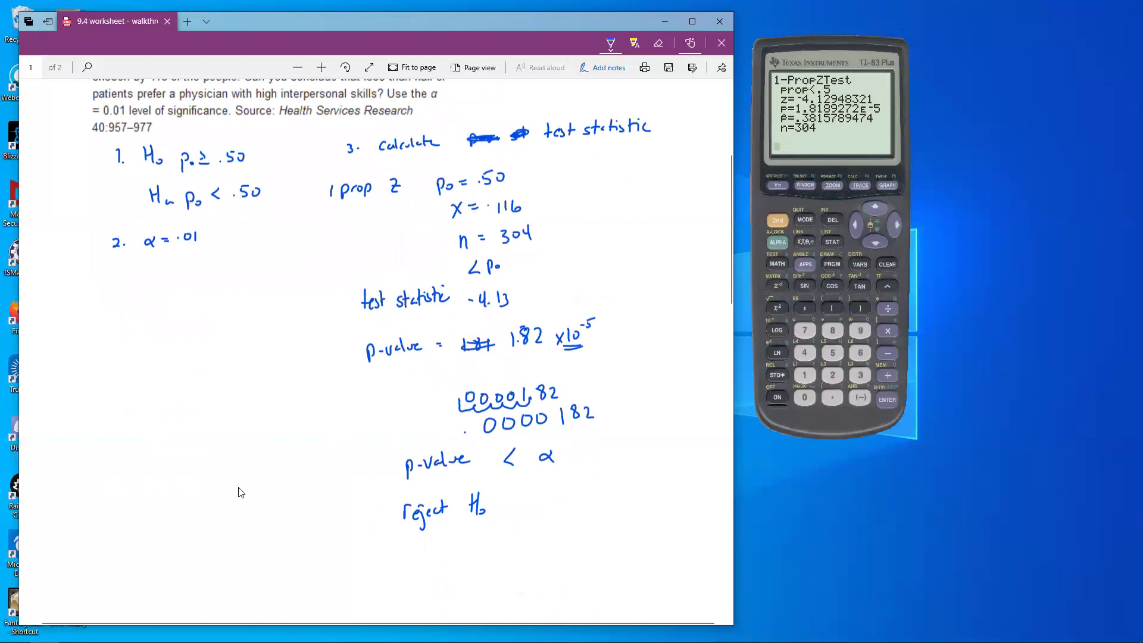
Begin the written conclusion below "reject H₀" with "fewer than half people prefer doctor with high"
{"action": "scroll", "coordinate": [322, 444], "scroll_direction": "down", "scroll_amount": 2}
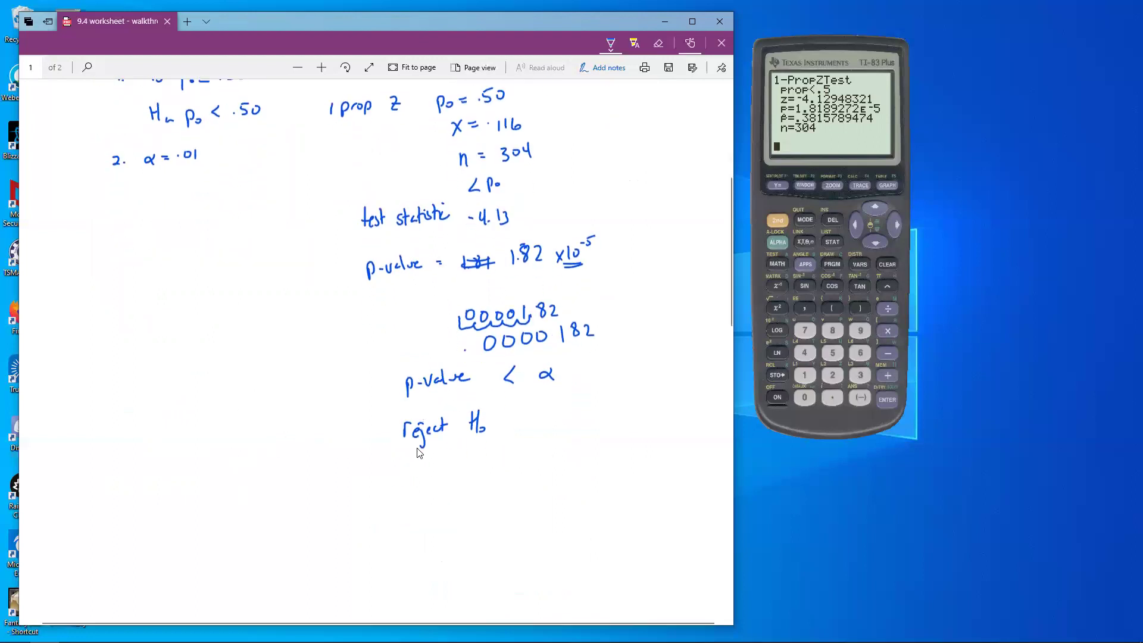
{"action": "mouse_move", "coordinate": [409, 454]}
{"action": "left_mouse_down"}
{"action": "mouse_move", "coordinate": [408, 470]}
{"action": "mouse_move", "coordinate": [416, 453]}
{"action": "mouse_move", "coordinate": [427, 470]}
{"action": "mouse_move", "coordinate": [534, 450]}
{"action": "left_mouse_up"}
{"action": "mouse_move", "coordinate": [556, 440]}
{"action": "left_mouse_down"}
{"action": "mouse_move", "coordinate": [559, 459]}
{"action": "mouse_move", "coordinate": [600, 441]}
{"action": "left_mouse_up"}
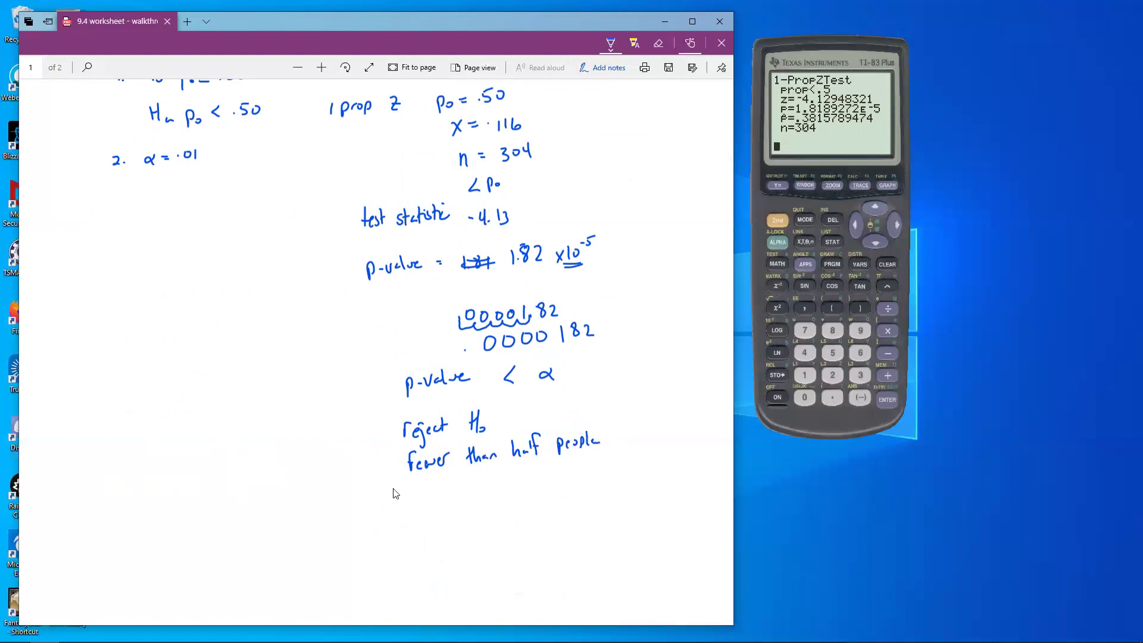
{"action": "mouse_move", "coordinate": [405, 483]}
{"action": "left_mouse_down"}
{"action": "mouse_move", "coordinate": [477, 488]}
{"action": "mouse_move", "coordinate": [641, 463]}
{"action": "left_mouse_up"}
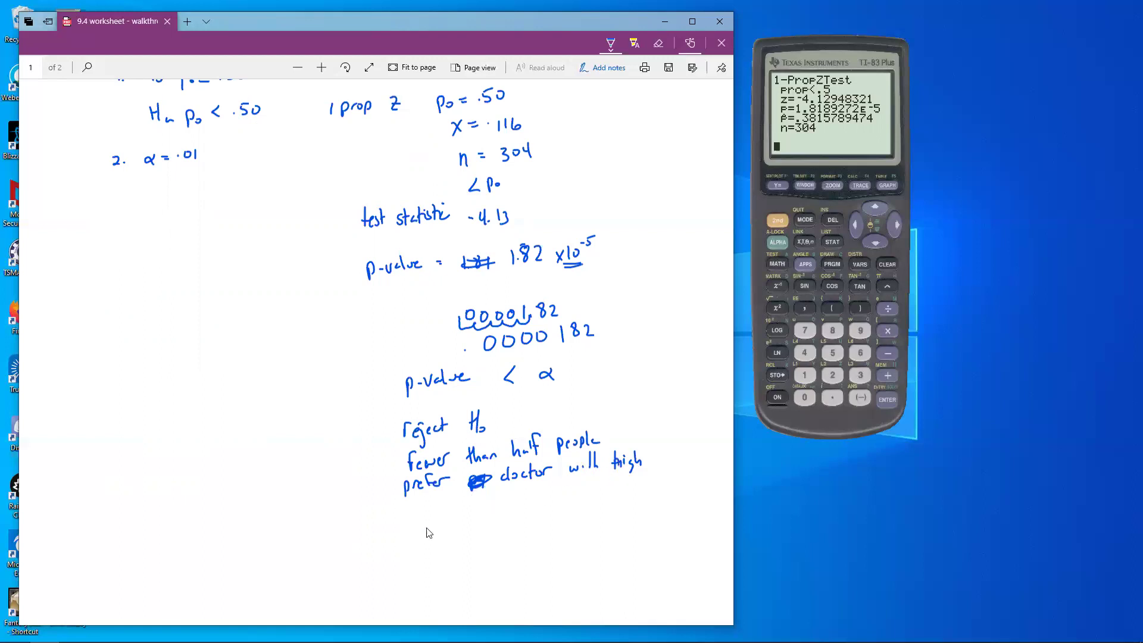
Finish the handwritten conclusion with "I.P.S & avg tech. skill.", checking the wording against the problem statement
{"action": "mouse_move", "coordinate": [416, 515]}
{"action": "left_mouse_down"}
{"action": "mouse_move", "coordinate": [415, 534]}
{"action": "mouse_move", "coordinate": [425, 533]}
{"action": "left_mouse_up"}
{"action": "mouse_move", "coordinate": [404, 517]}
{"action": "left_mouse_down"}
{"action": "mouse_move", "coordinate": [423, 515]}
{"action": "mouse_move", "coordinate": [438, 535]}
{"action": "left_mouse_up"}
{"action": "mouse_move", "coordinate": [439, 517]}
{"action": "left_mouse_down"}
{"action": "mouse_move", "coordinate": [458, 524]}
{"action": "mouse_move", "coordinate": [454, 532]}
{"action": "mouse_move", "coordinate": [490, 511]}
{"action": "mouse_move", "coordinate": [493, 523]}
{"action": "left_mouse_up"}
{"action": "left_click", "coordinate": [451, 534]}
{"action": "scroll", "coordinate": [526, 497], "scroll_direction": "up", "scroll_amount": 5}
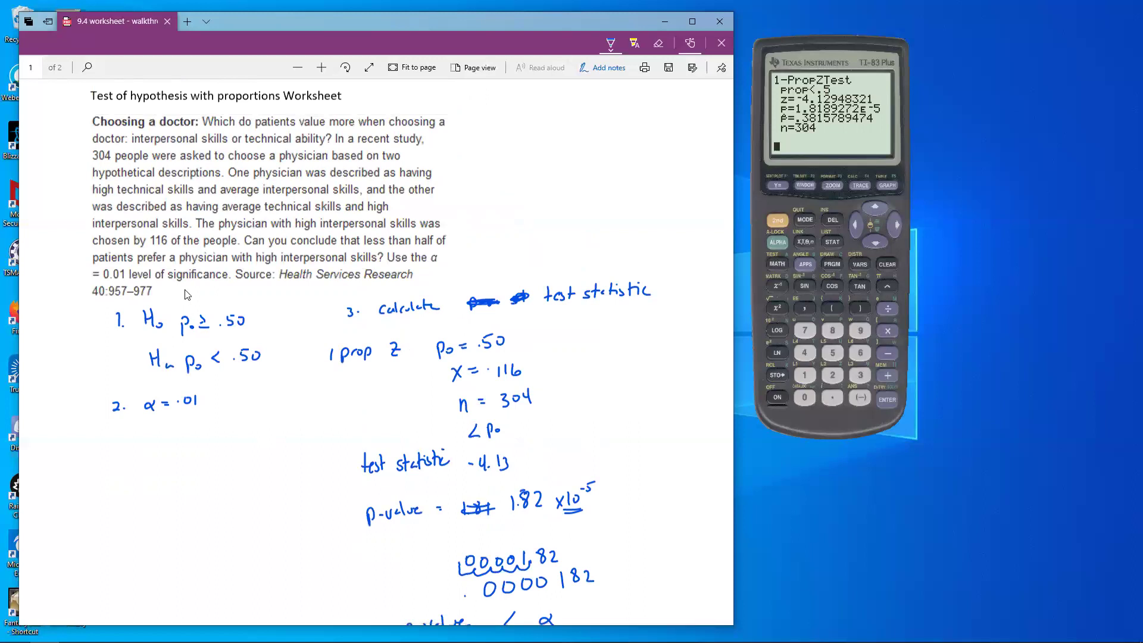
{"action": "scroll", "coordinate": [444, 378], "scroll_direction": "down", "scroll_amount": 5}
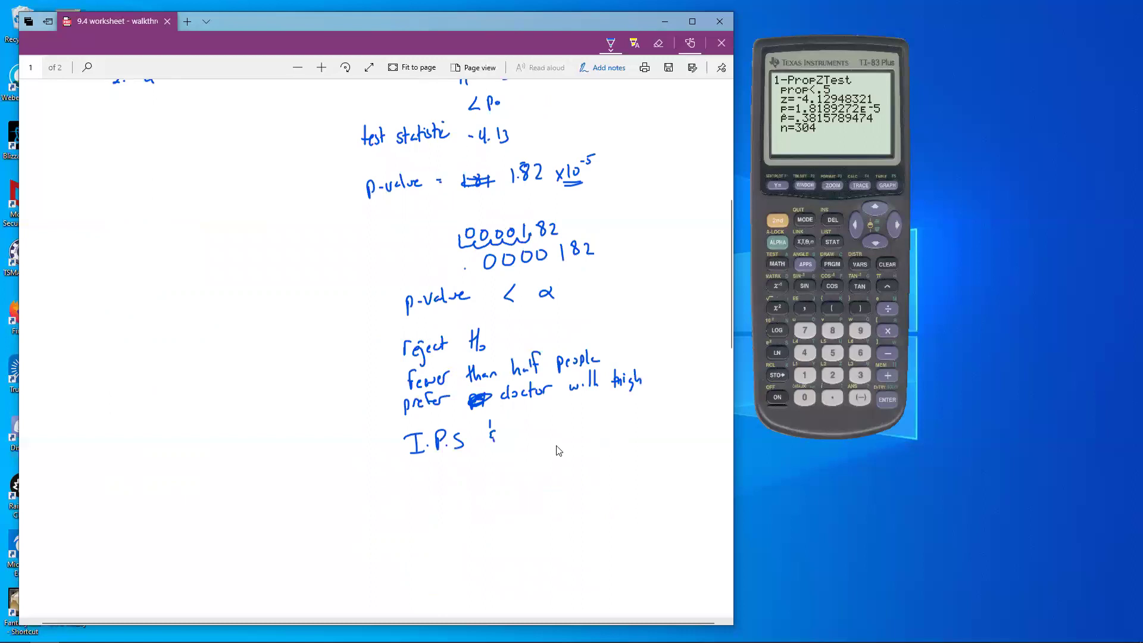
{"action": "mouse_move", "coordinate": [506, 433]}
{"action": "left_mouse_down"}
{"action": "mouse_move", "coordinate": [534, 437]}
{"action": "mouse_move", "coordinate": [559, 419]}
{"action": "mouse_move", "coordinate": [565, 432]}
{"action": "mouse_move", "coordinate": [613, 434]}
{"action": "mouse_move", "coordinate": [658, 419]}
{"action": "left_mouse_up"}
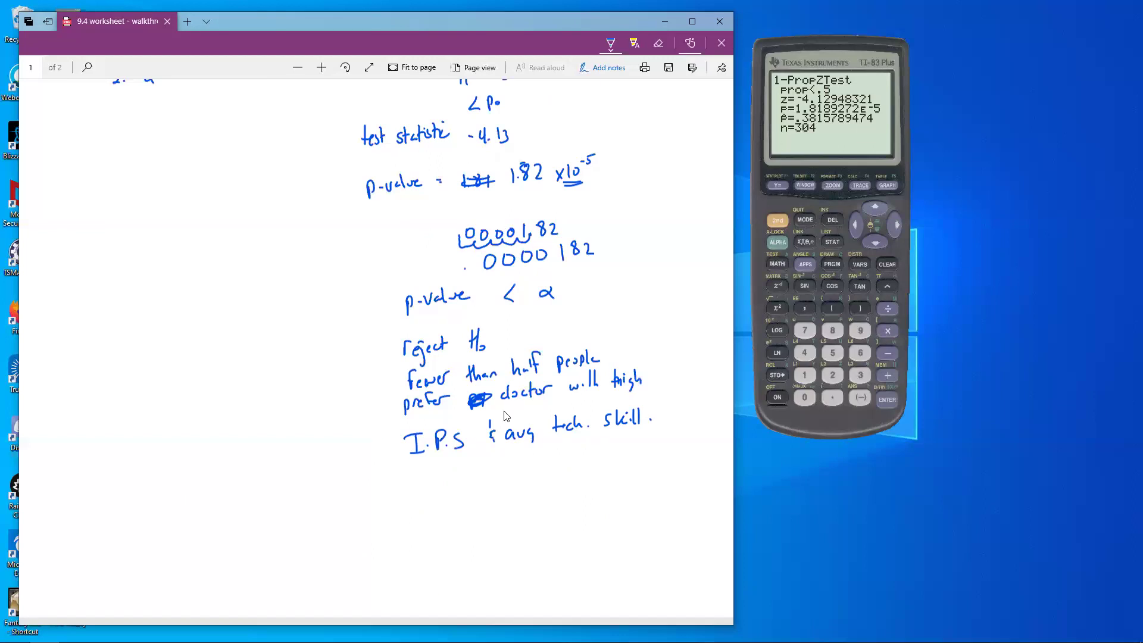
Underline "different" and double-underline the "α = 0.05 level of significance" phrase in problem 2's question
{"action": "scroll", "coordinate": [484, 439], "scroll_direction": "down", "scroll_amount": 10}
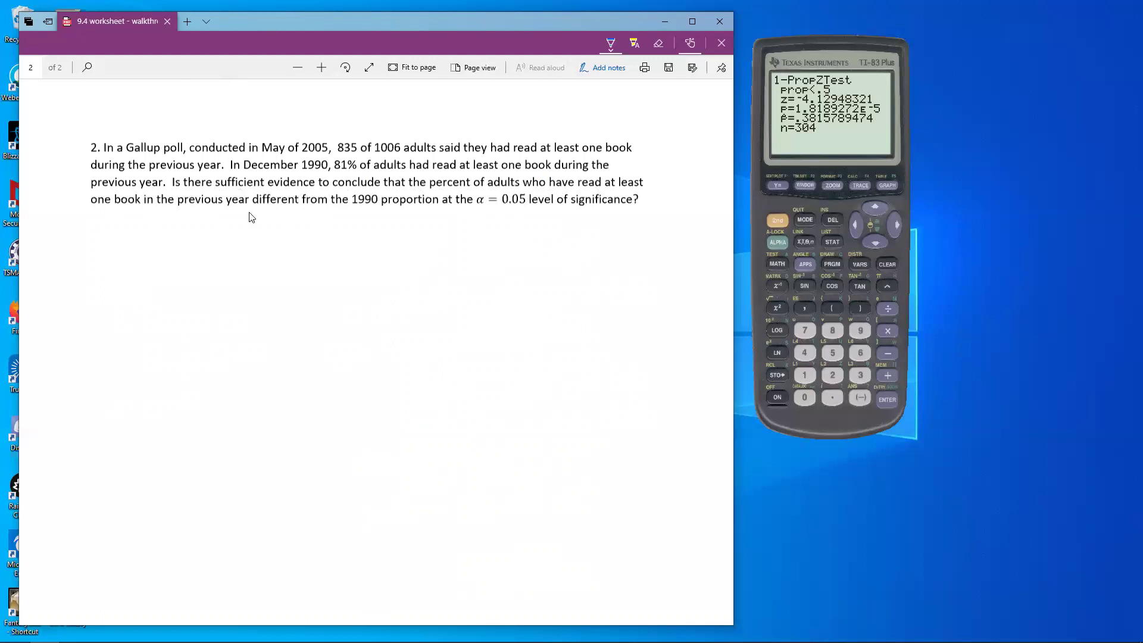
{"action": "left_click_drag", "start_coordinate": [260, 206], "coordinate": [297, 207]}
{"action": "left_click_drag", "start_coordinate": [476, 212], "coordinate": [637, 203]}
{"action": "mouse_move", "coordinate": [478, 213]}
{"action": "left_mouse_down"}
{"action": "mouse_move", "coordinate": [546, 220]}
{"action": "mouse_move", "coordinate": [638, 208]}
{"action": "left_mouse_up"}
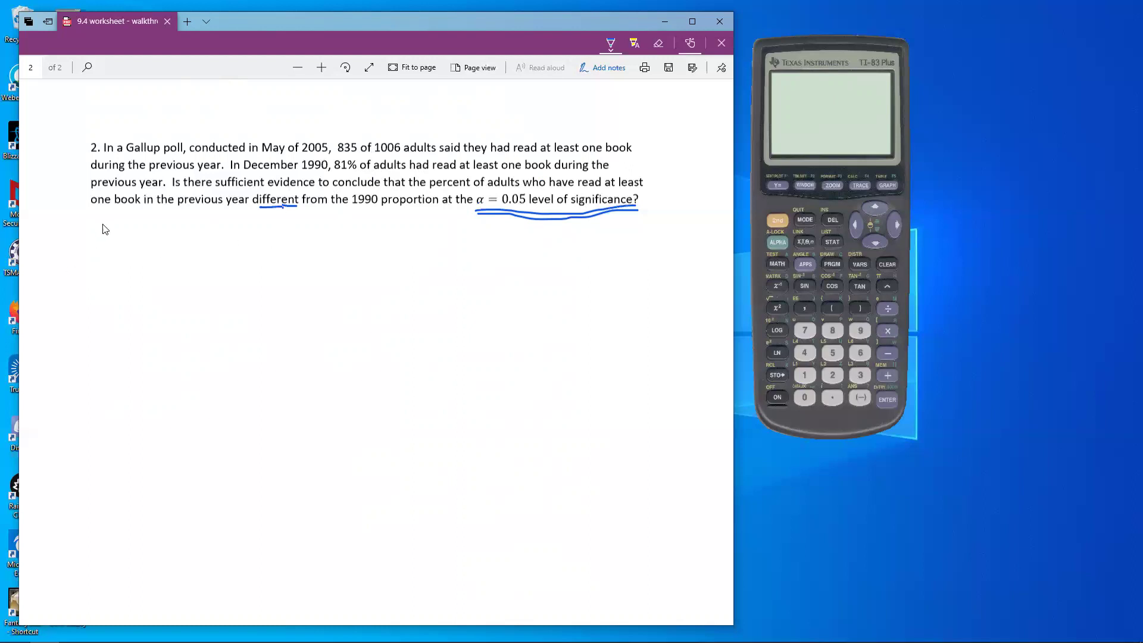
Handwrite the null hypothesis "1) H₀ p₀ = .81" below problem 2's text
{"action": "mouse_move", "coordinate": [105, 238]}
{"action": "left_mouse_down"}
{"action": "mouse_move", "coordinate": [109, 269]}
{"action": "mouse_move", "coordinate": [130, 258]}
{"action": "left_mouse_up"}
{"action": "left_click_drag", "start_coordinate": [130, 251], "coordinate": [138, 250]}
{"action": "mouse_move", "coordinate": [138, 240]}
{"action": "left_mouse_down"}
{"action": "mouse_move", "coordinate": [139, 258]}
{"action": "mouse_move", "coordinate": [169, 261]}
{"action": "left_mouse_up"}
{"action": "left_click_drag", "start_coordinate": [168, 242], "coordinate": [178, 255]}
{"action": "left_click_drag", "start_coordinate": [199, 251], "coordinate": [209, 250]}
{"action": "left_click_drag", "start_coordinate": [239, 237], "coordinate": [242, 252]}
Handwrite the alternative hypothesis "Hₐ p₀ ≠ .81" beneath the null hypothesis
{"action": "left_click_drag", "start_coordinate": [141, 284], "coordinate": [140, 302]}
{"action": "left_click_drag", "start_coordinate": [141, 295], "coordinate": [149, 295]}
{"action": "mouse_move", "coordinate": [149, 285]}
{"action": "left_mouse_down"}
{"action": "mouse_move", "coordinate": [150, 302]}
{"action": "mouse_move", "coordinate": [188, 297]}
{"action": "left_mouse_up"}
{"action": "left_click_drag", "start_coordinate": [204, 289], "coordinate": [212, 295]}
{"action": "mouse_move", "coordinate": [213, 284]}
{"action": "left_mouse_down"}
{"action": "mouse_move", "coordinate": [206, 306]}
{"action": "mouse_move", "coordinate": [244, 280]}
{"action": "left_mouse_up"}
{"action": "left_click", "coordinate": [226, 293]}
{"action": "left_click_drag", "start_coordinate": [255, 274], "coordinate": [255, 291]}
{"action": "left_click_drag", "start_coordinate": [164, 296], "coordinate": [167, 301]}
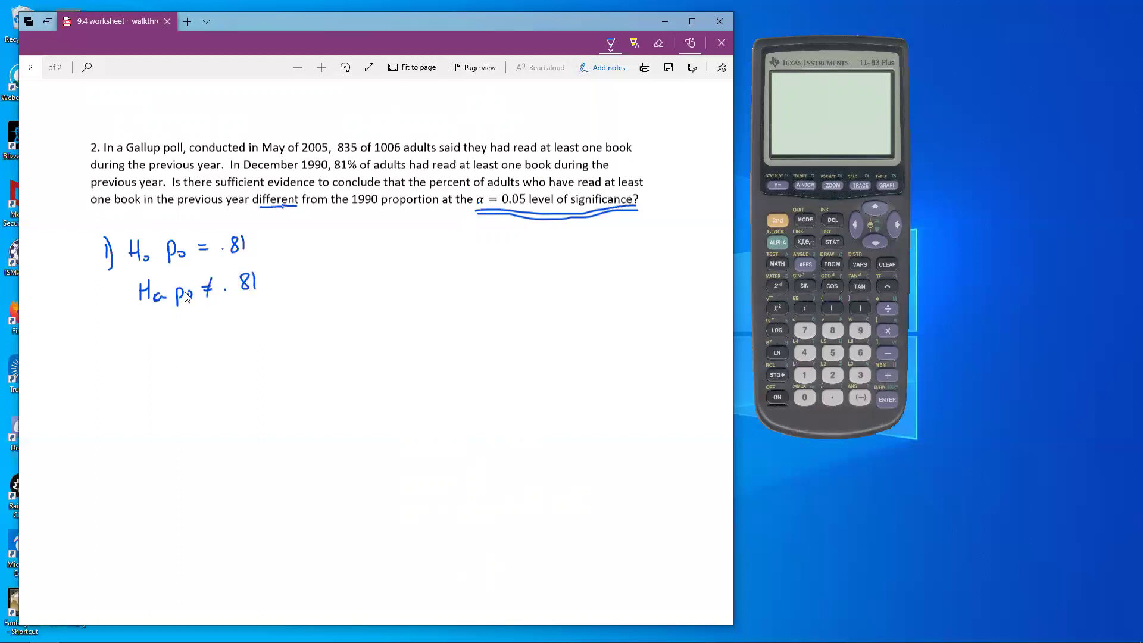
Handwrite the significance level "2) α = .05" below the hypotheses, scribbling out the stray mark before it
{"action": "left_click_drag", "start_coordinate": [95, 337], "coordinate": [104, 349]}
{"action": "left_click_drag", "start_coordinate": [105, 326], "coordinate": [105, 351]}
{"action": "left_click", "coordinate": [147, 331]}
{"action": "left_click_drag", "start_coordinate": [162, 327], "coordinate": [163, 333]}
{"action": "left_click_drag", "start_coordinate": [182, 340], "coordinate": [230, 345]}
{"action": "left_click", "coordinate": [210, 343]}
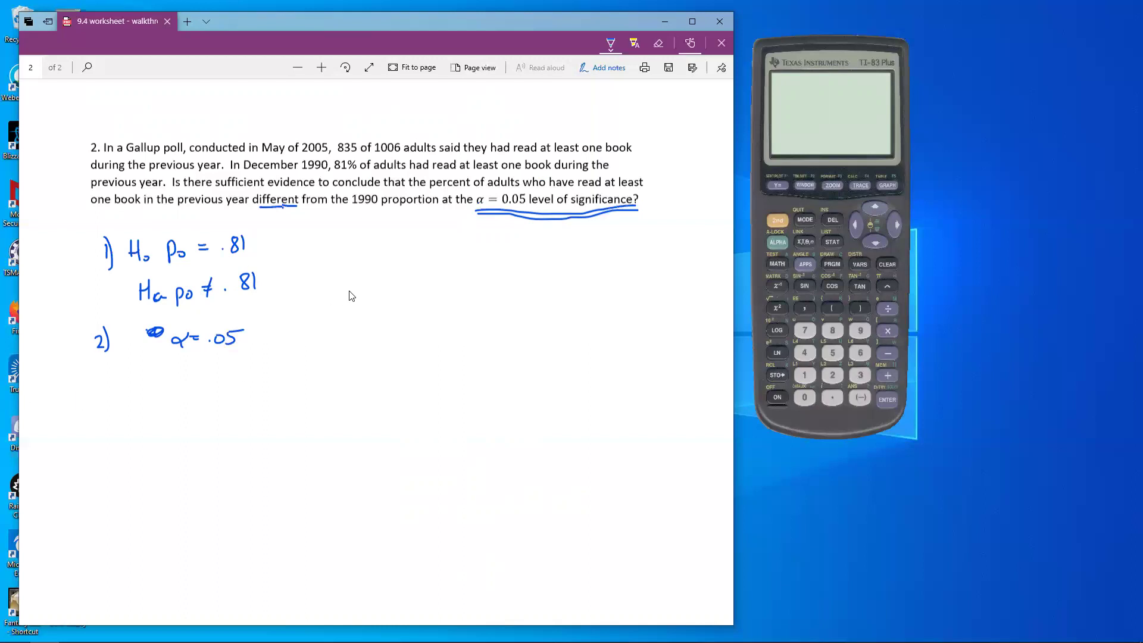
Handwrite "3. Calculate test statistic" beside the hypotheses, with "1 prop. Z-test" beneath it
{"action": "left_click_drag", "start_coordinate": [367, 259], "coordinate": [368, 272]}
{"action": "left_click", "coordinate": [376, 268]}
{"action": "mouse_move", "coordinate": [407, 256]}
{"action": "left_mouse_down"}
{"action": "mouse_move", "coordinate": [410, 270]}
{"action": "mouse_move", "coordinate": [600, 260]}
{"action": "left_mouse_up"}
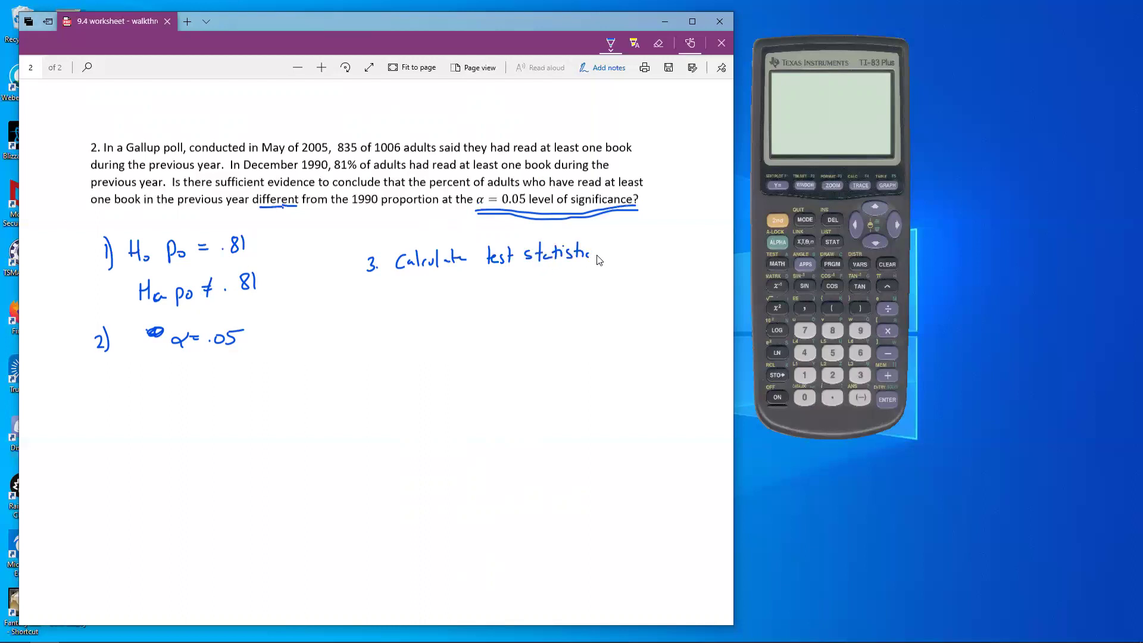
{"action": "mouse_move", "coordinate": [357, 289]}
{"action": "left_mouse_down"}
{"action": "mouse_move", "coordinate": [395, 303]}
{"action": "mouse_move", "coordinate": [484, 286]}
{"action": "left_mouse_up"}
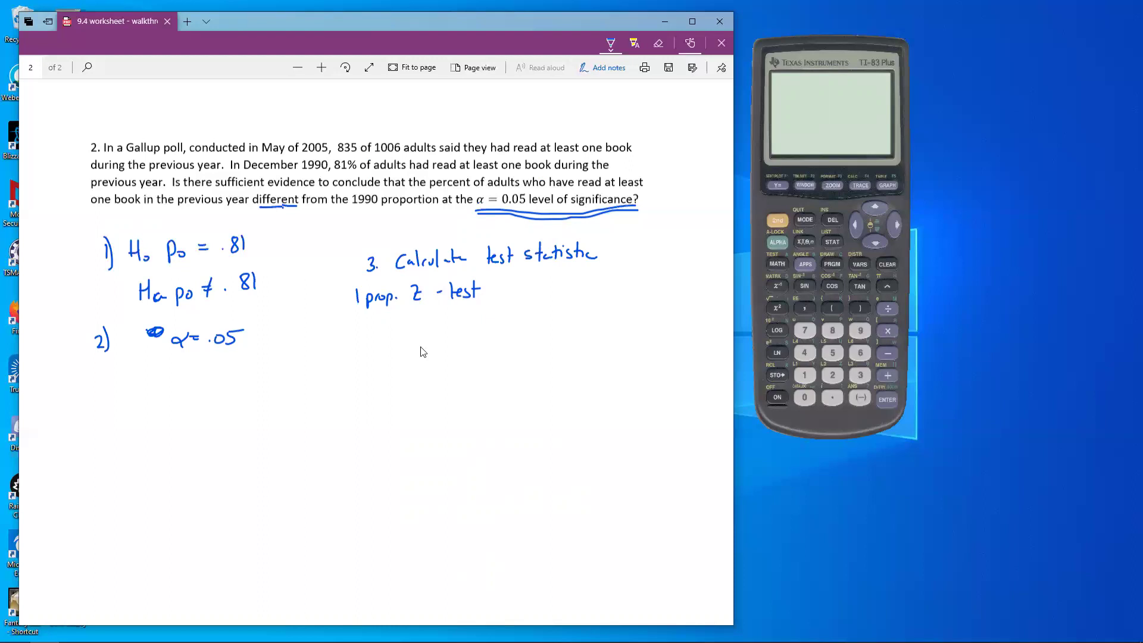
Switch to the TI-83 Plus emulator and wake its blank display, leaving its options unchanged
{"action": "right_click", "coordinate": [833, 137]}
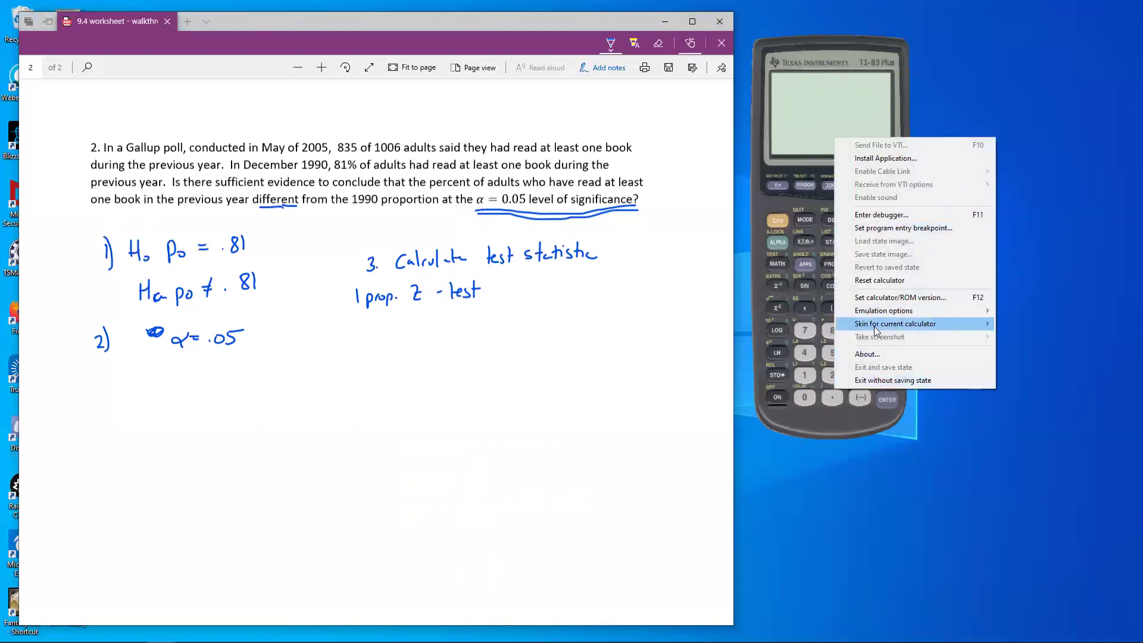
{"action": "right_click", "coordinate": [843, 157]}
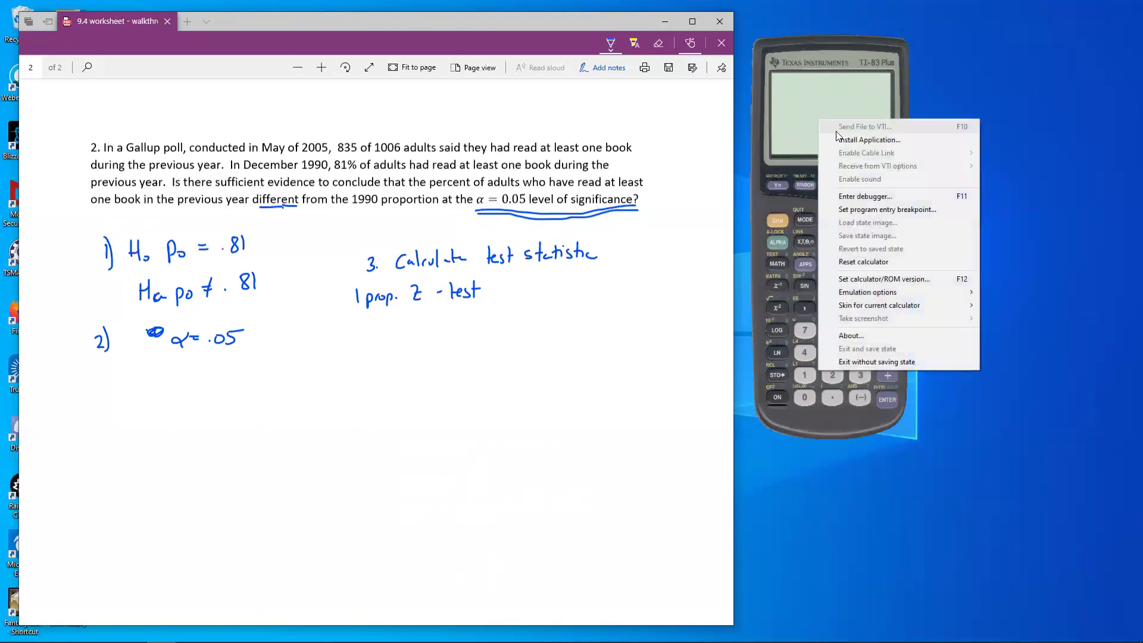
{"action": "left_click", "coordinate": [778, 161]}
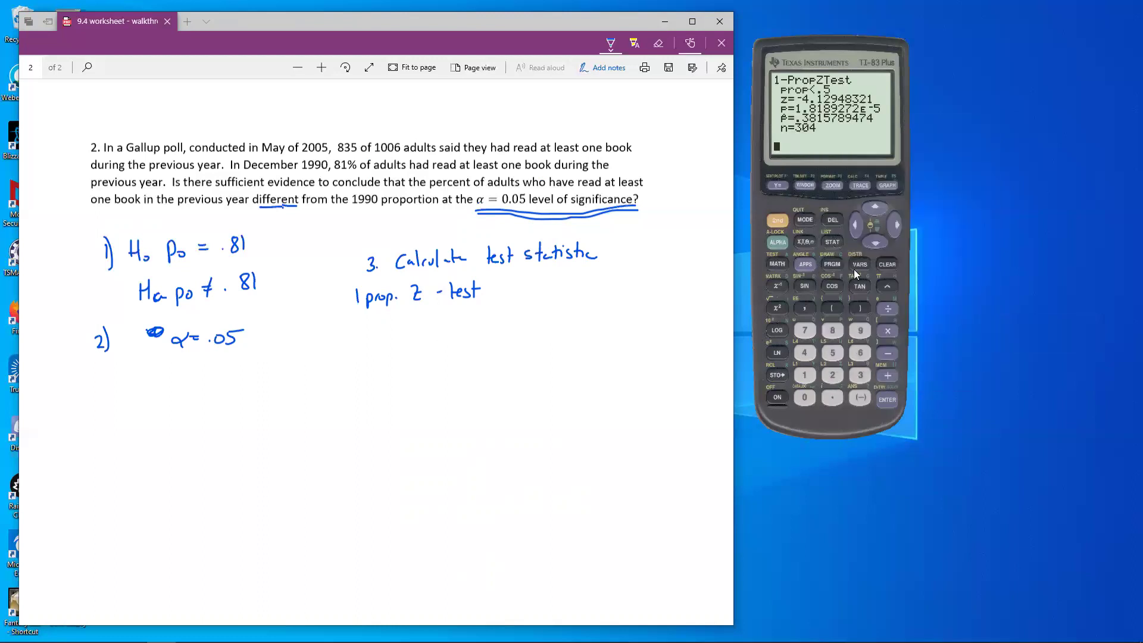
{"action": "right_click", "coordinate": [834, 120]}
{"action": "left_click", "coordinate": [811, 156]}
Open the 1-PropZTest setup on the calculator from its statistical tests
{"action": "left_click", "coordinate": [833, 242]}
{"action": "left_click", "coordinate": [899, 221]}
{"action": "left_click", "coordinate": [899, 221]}
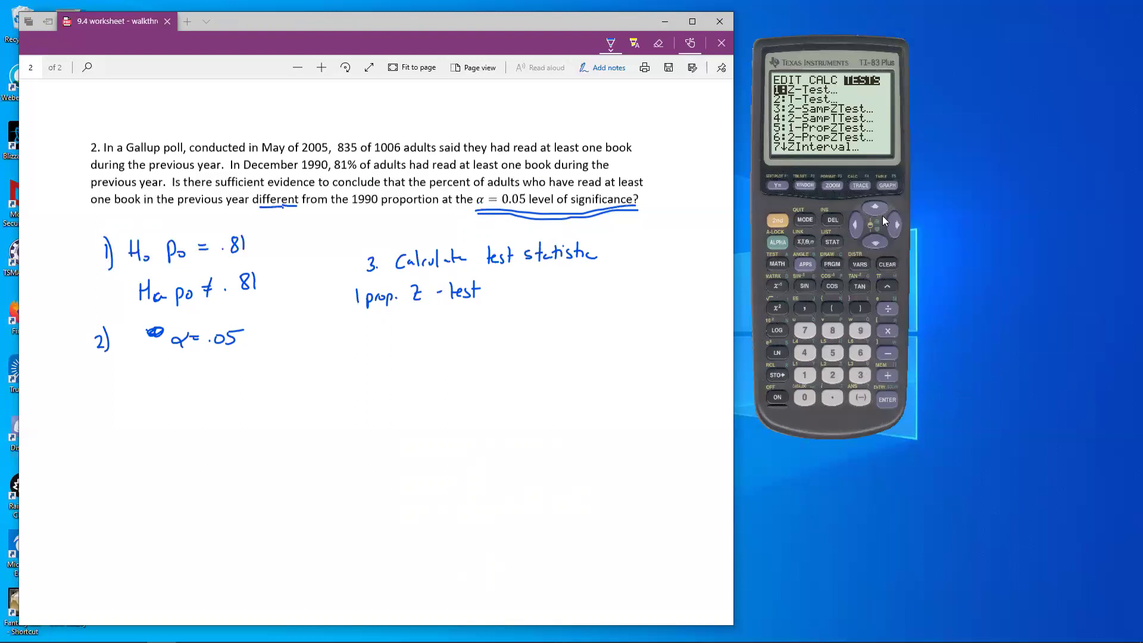
{"action": "left_click", "coordinate": [879, 242]}
{"action": "left_click", "coordinate": [879, 241]}
{"action": "left_click", "coordinate": [880, 242]}
{"action": "left_click", "coordinate": [880, 242]}
{"action": "left_click", "coordinate": [899, 400]}
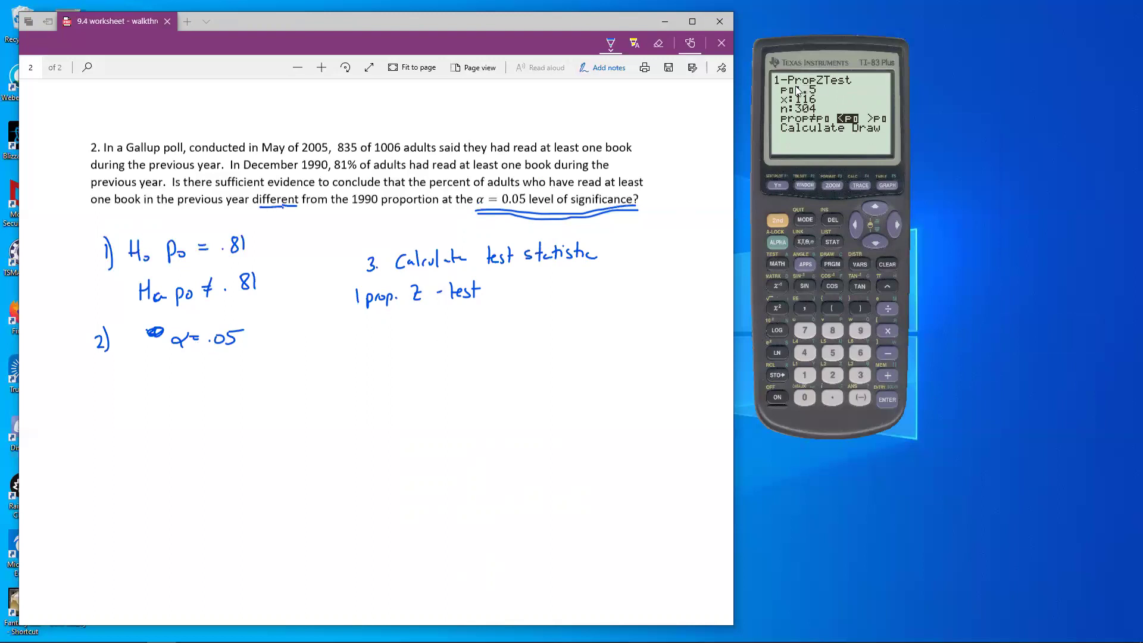
Handwrite "p₀ = .81", "X = 835" and "n = 1006" under the test name, and set the calculator's p₀ to .81
{"action": "left_click_drag", "start_coordinate": [387, 321], "coordinate": [388, 331]}
{"action": "left_click_drag", "start_coordinate": [397, 328], "coordinate": [418, 322]}
{"action": "left_click_drag", "start_coordinate": [413, 328], "coordinate": [463, 327]}
{"action": "left_click", "coordinate": [437, 329]}
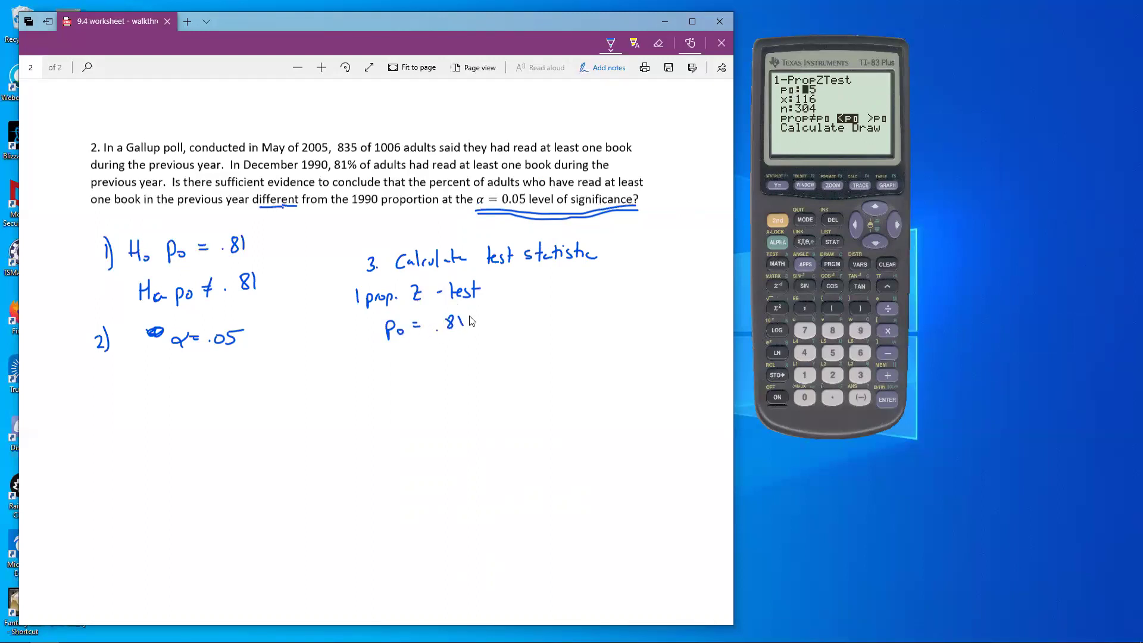
{"action": "left_click", "coordinate": [821, 85]}
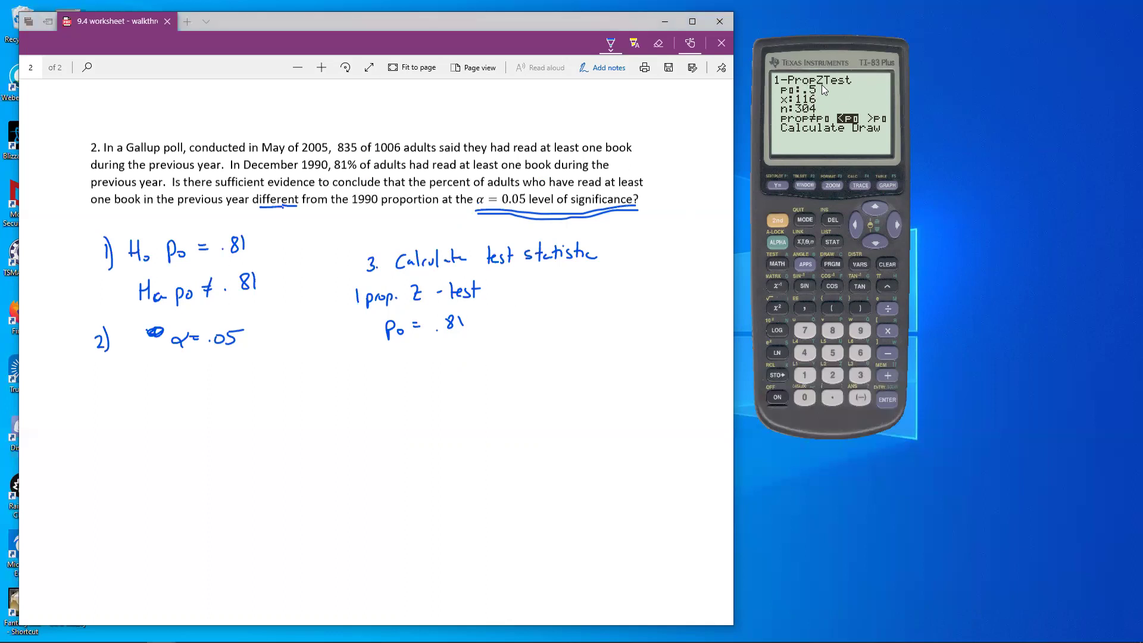
{"action": "type", "text": "81"}
{"action": "mouse_move", "coordinate": [391, 352]}
{"action": "left_mouse_down"}
{"action": "mouse_move", "coordinate": [397, 363]}
{"action": "mouse_move", "coordinate": [467, 361]}
{"action": "mouse_move", "coordinate": [403, 400]}
{"action": "mouse_move", "coordinate": [501, 383]}
{"action": "left_mouse_up"}
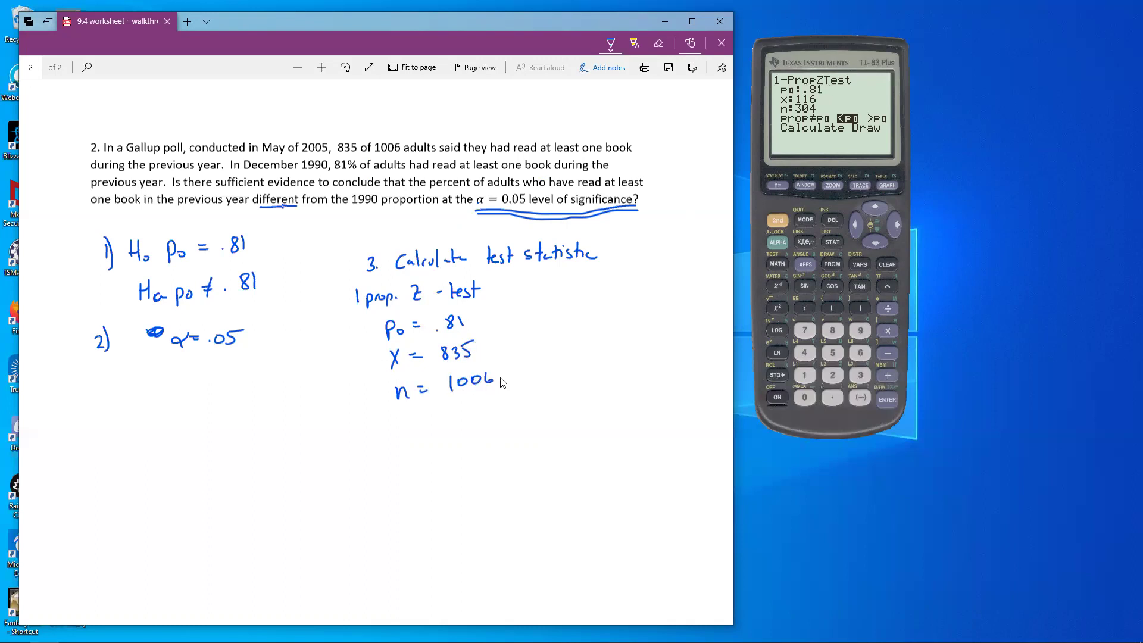
{"action": "scroll", "coordinate": [567, 298], "scroll_direction": "down", "scroll_amount": 1}
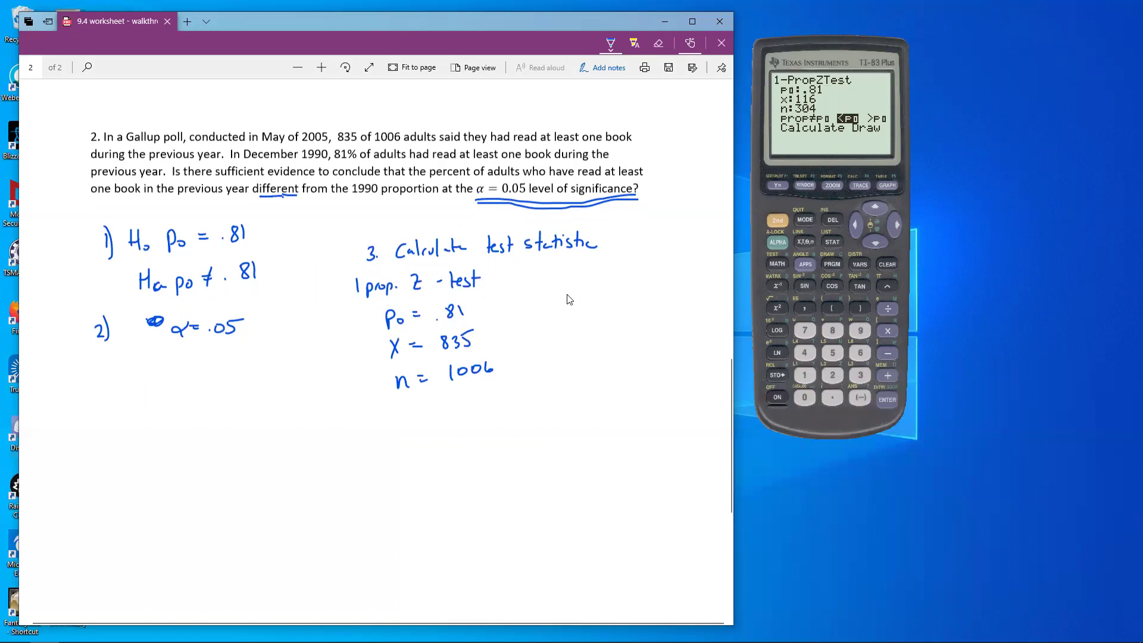
Set x to 835, n to 1006 and the alternative to ≠p₀ in the 1-PropZTest, and calculate it
{"action": "left_click", "coordinate": [821, 94]}
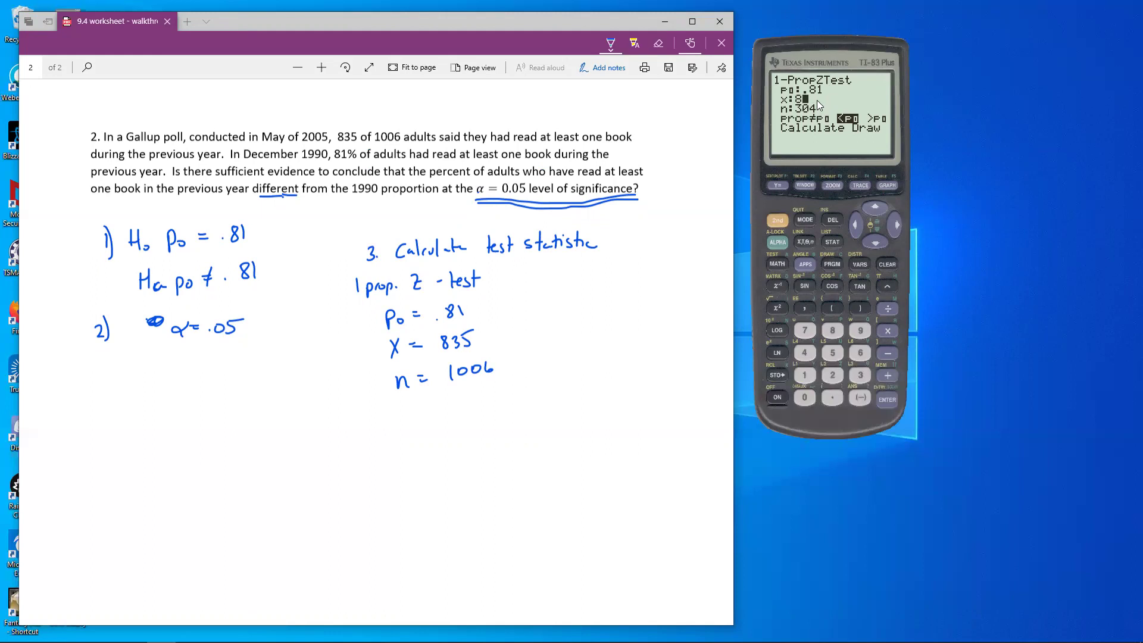
{"action": "type", "text": "1006"}
{"action": "key", "text": "Return"}
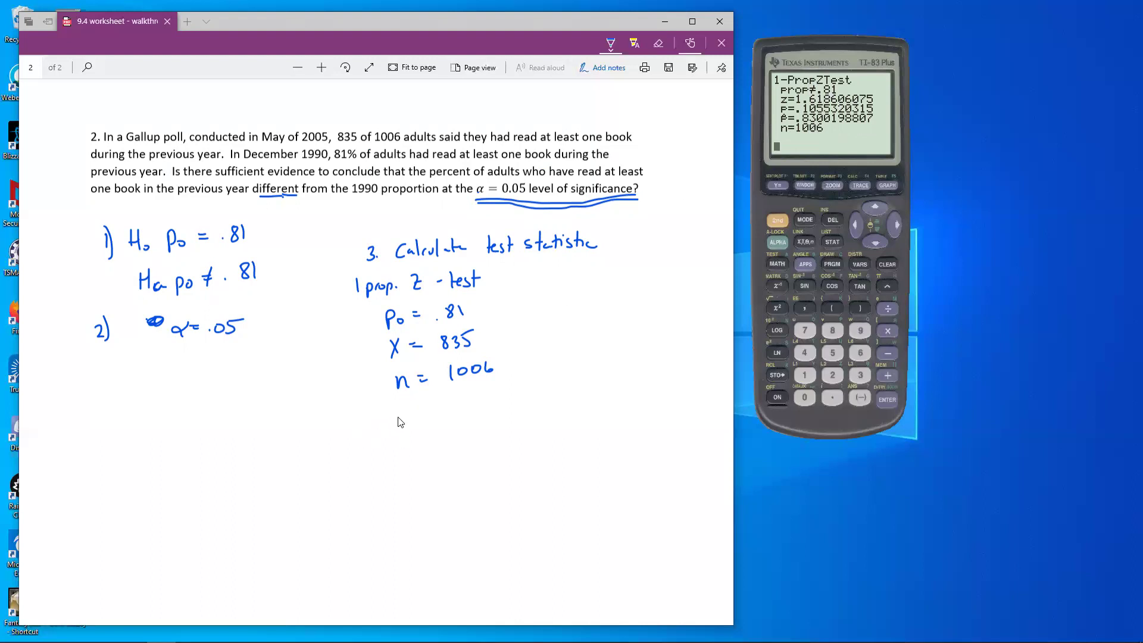
Handwrite the chosen alternative "p₀ ≠" below "n = 1006"
{"action": "mouse_move", "coordinate": [410, 424]}
{"action": "left_mouse_down"}
{"action": "mouse_move", "coordinate": [411, 408]}
{"action": "mouse_move", "coordinate": [424, 412]}
{"action": "left_mouse_up"}
{"action": "left_click_drag", "start_coordinate": [424, 413], "coordinate": [443, 409]}
{"action": "left_click_drag", "start_coordinate": [436, 416], "coordinate": [439, 423]}
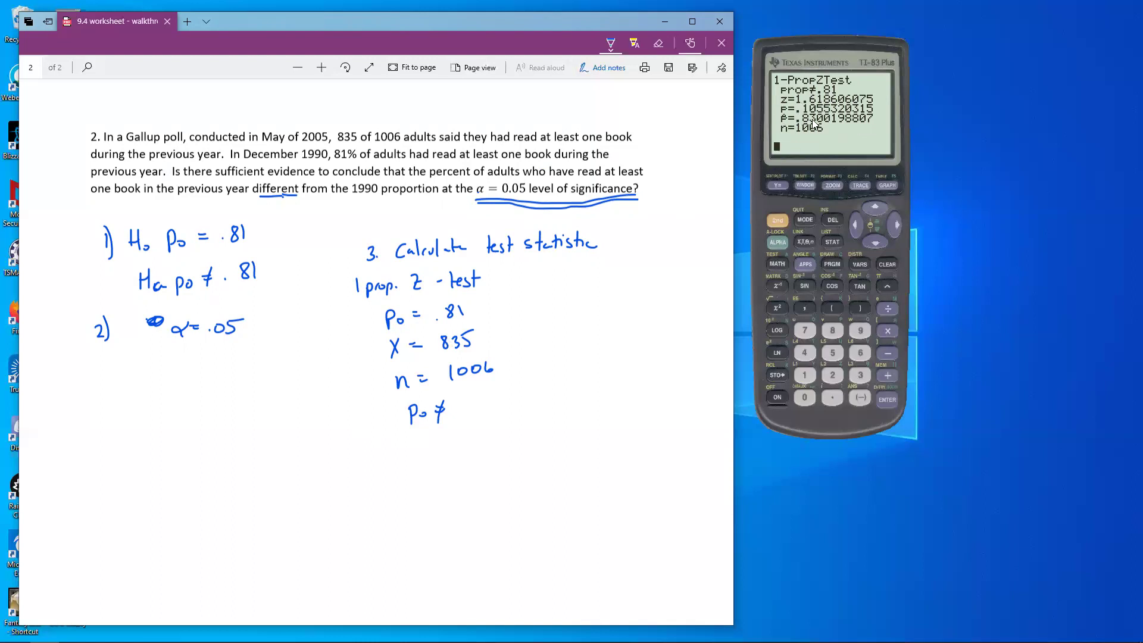
Handwrite step 4 in the lower part of the page as "p-value = .105 = .11"
{"action": "mouse_move", "coordinate": [104, 495]}
{"action": "left_mouse_down"}
{"action": "mouse_move", "coordinate": [110, 512]}
{"action": "mouse_move", "coordinate": [134, 513]}
{"action": "mouse_move", "coordinate": [160, 493]}
{"action": "mouse_move", "coordinate": [234, 480]}
{"action": "left_mouse_up"}
{"action": "left_click", "coordinate": [212, 487]}
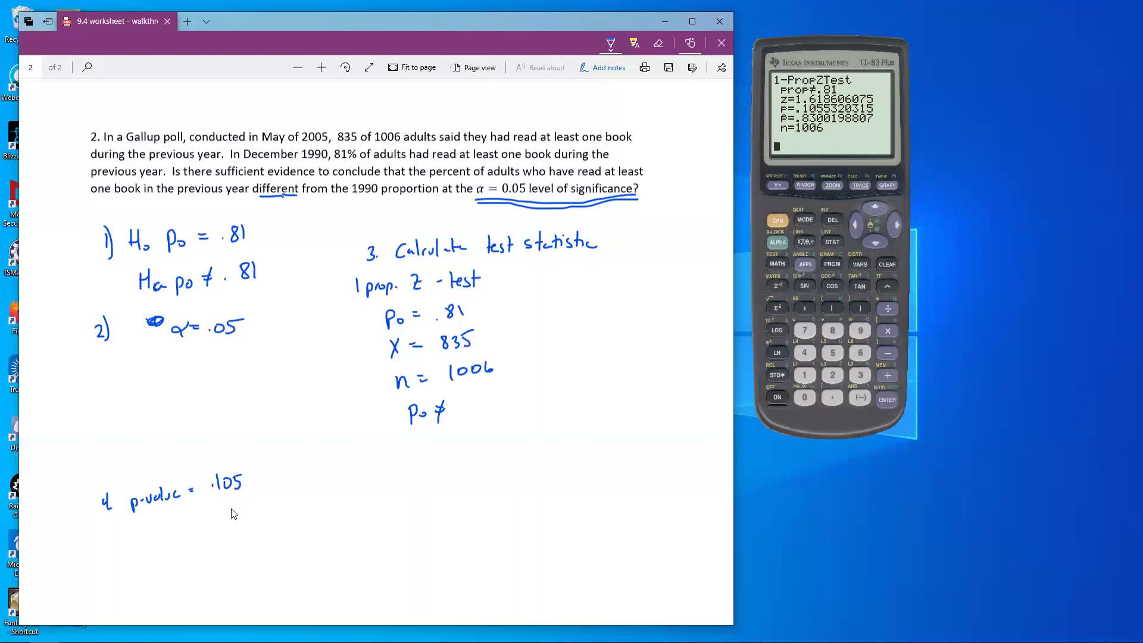
{"action": "left_click_drag", "start_coordinate": [251, 487], "coordinate": [260, 484]}
{"action": "left_click_drag", "start_coordinate": [252, 491], "coordinate": [279, 484]}
{"action": "left_click_drag", "start_coordinate": [285, 471], "coordinate": [284, 482]}
Write the headings "p-value" and "α" below step 4, with ".11" under the p-value heading
{"action": "scroll", "coordinate": [267, 445], "scroll_direction": "down", "scroll_amount": 3}
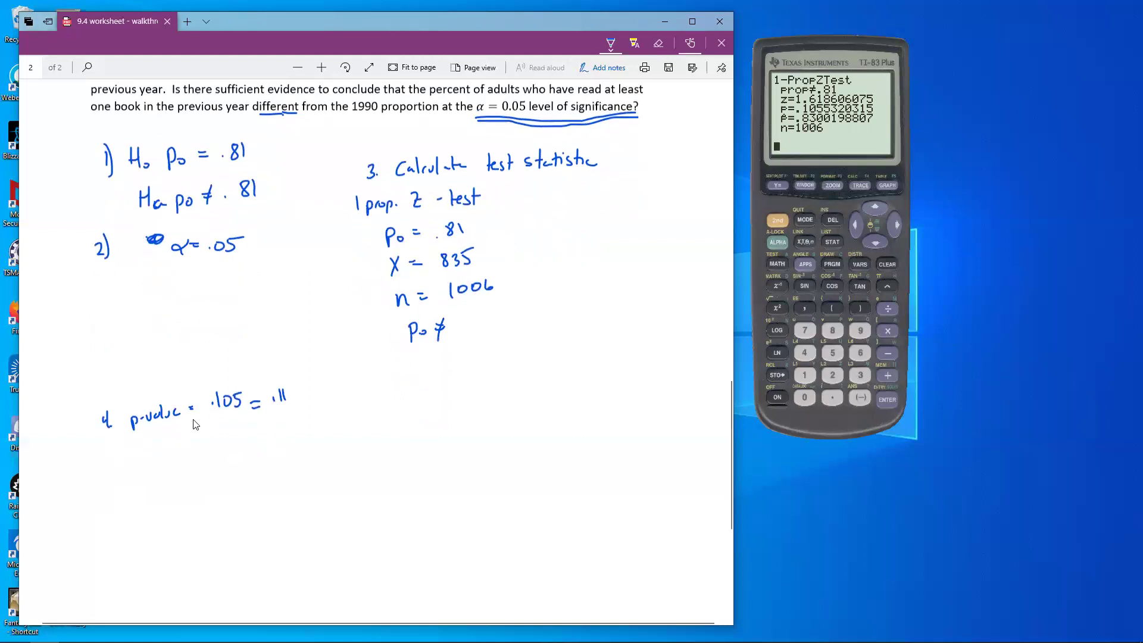
{"action": "mouse_move", "coordinate": [155, 442]}
{"action": "left_mouse_down"}
{"action": "mouse_move", "coordinate": [156, 459]}
{"action": "mouse_move", "coordinate": [170, 443]}
{"action": "left_mouse_up"}
{"action": "left_click_drag", "start_coordinate": [172, 437], "coordinate": [193, 448]}
{"action": "left_click_drag", "start_coordinate": [197, 439], "coordinate": [291, 442]}
{"action": "left_click_drag", "start_coordinate": [168, 476], "coordinate": [169, 486]}
{"action": "left_click_drag", "start_coordinate": [174, 476], "coordinate": [175, 484]}
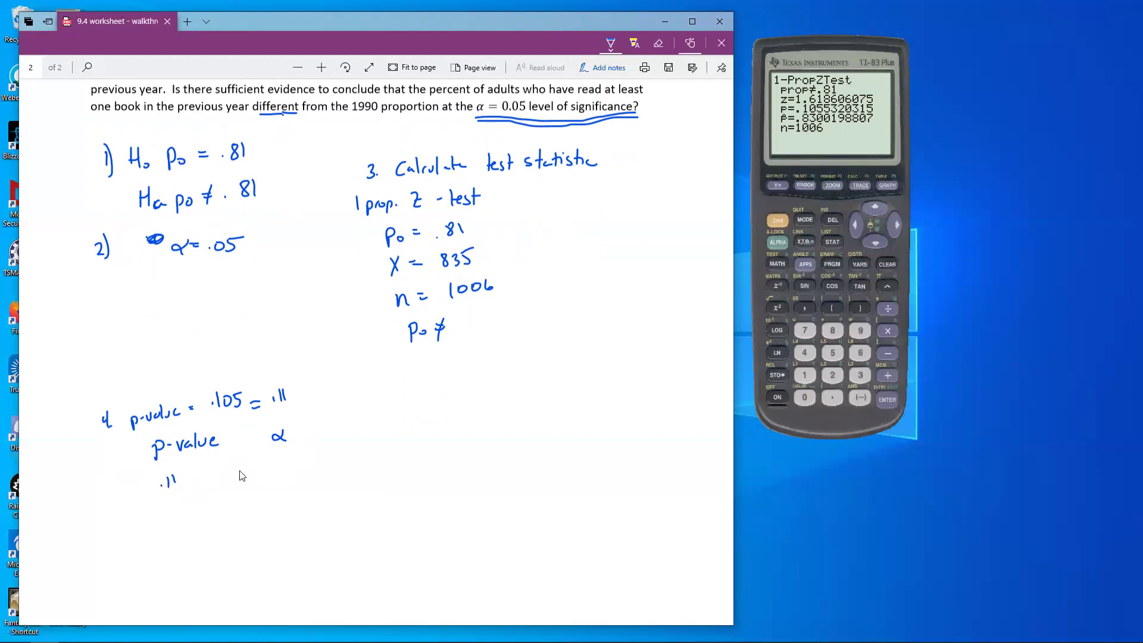
Write ".05" under α and place a ">" sign between .11 and .05
{"action": "left_click", "coordinate": [283, 475]}
{"action": "left_click_drag", "start_coordinate": [292, 465], "coordinate": [296, 475]}
{"action": "left_click_drag", "start_coordinate": [299, 463], "coordinate": [307, 461]}
{"action": "left_click_drag", "start_coordinate": [213, 467], "coordinate": [213, 479]}
Handwrite "p-value > α" with the decision "Do NOT reject null hypothesis", and "Do Not reject H₀" beneath it
{"action": "scroll", "coordinate": [274, 476], "scroll_direction": "down", "scroll_amount": 3}
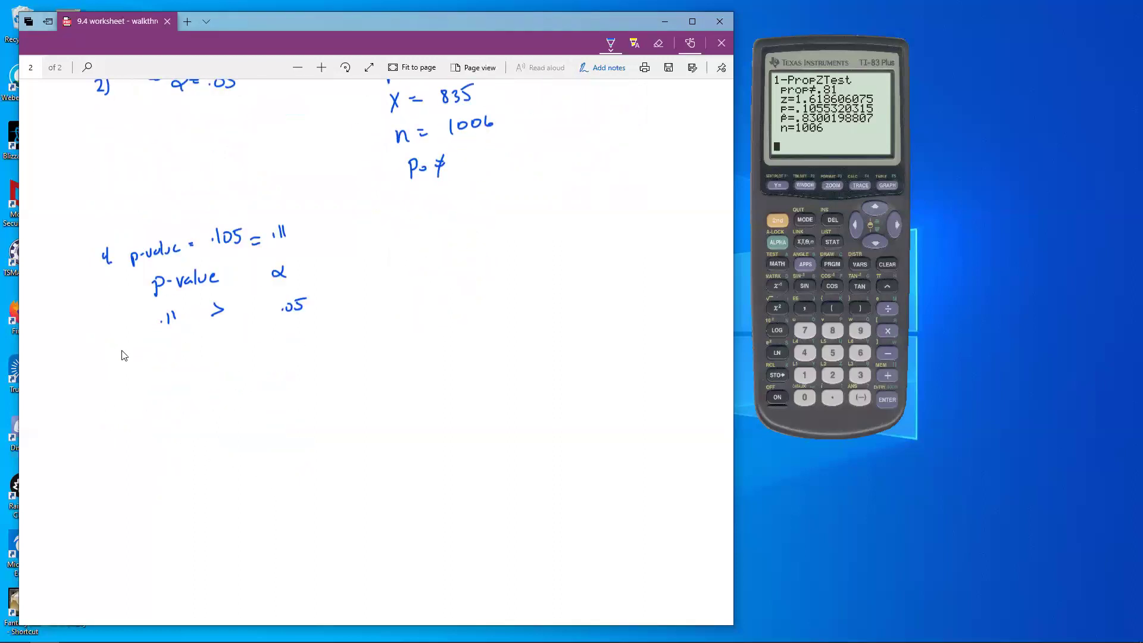
{"action": "mouse_move", "coordinate": [127, 355]}
{"action": "left_mouse_down"}
{"action": "mouse_move", "coordinate": [129, 345]}
{"action": "mouse_move", "coordinate": [236, 353]}
{"action": "left_mouse_up"}
{"action": "mouse_move", "coordinate": [264, 338]}
{"action": "left_mouse_down"}
{"action": "mouse_move", "coordinate": [280, 348]}
{"action": "mouse_move", "coordinate": [430, 320]}
{"action": "mouse_move", "coordinate": [439, 337]}
{"action": "mouse_move", "coordinate": [447, 322]}
{"action": "mouse_move", "coordinate": [513, 314]}
{"action": "left_mouse_up"}
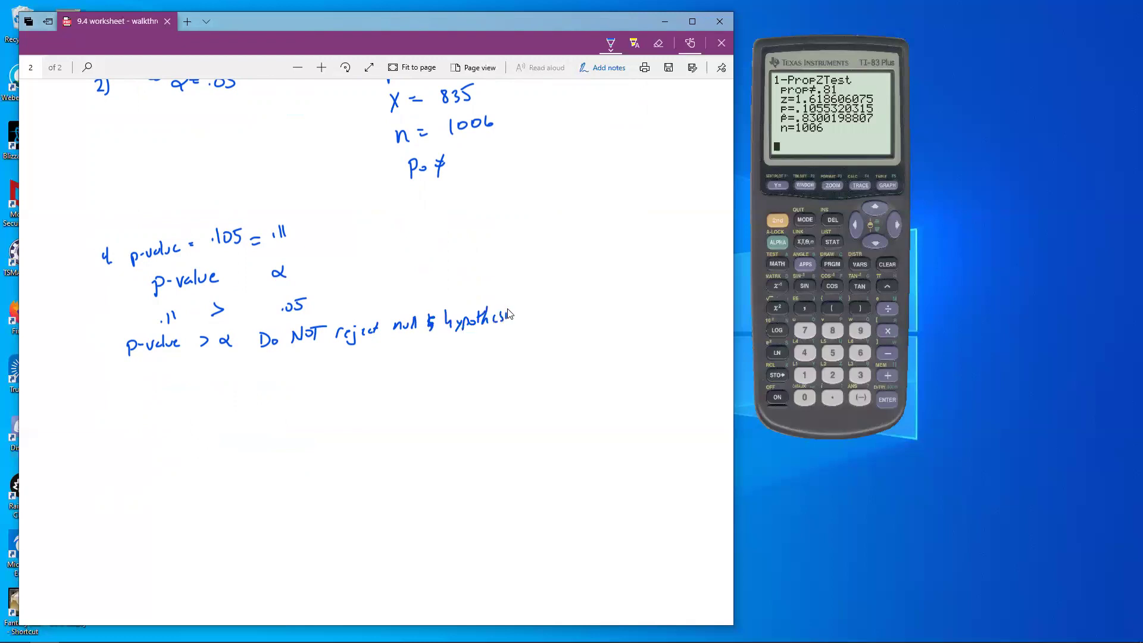
{"action": "mouse_move", "coordinate": [269, 356]}
{"action": "left_mouse_down"}
{"action": "mouse_move", "coordinate": [269, 370]}
{"action": "mouse_move", "coordinate": [424, 361]}
{"action": "left_mouse_up"}
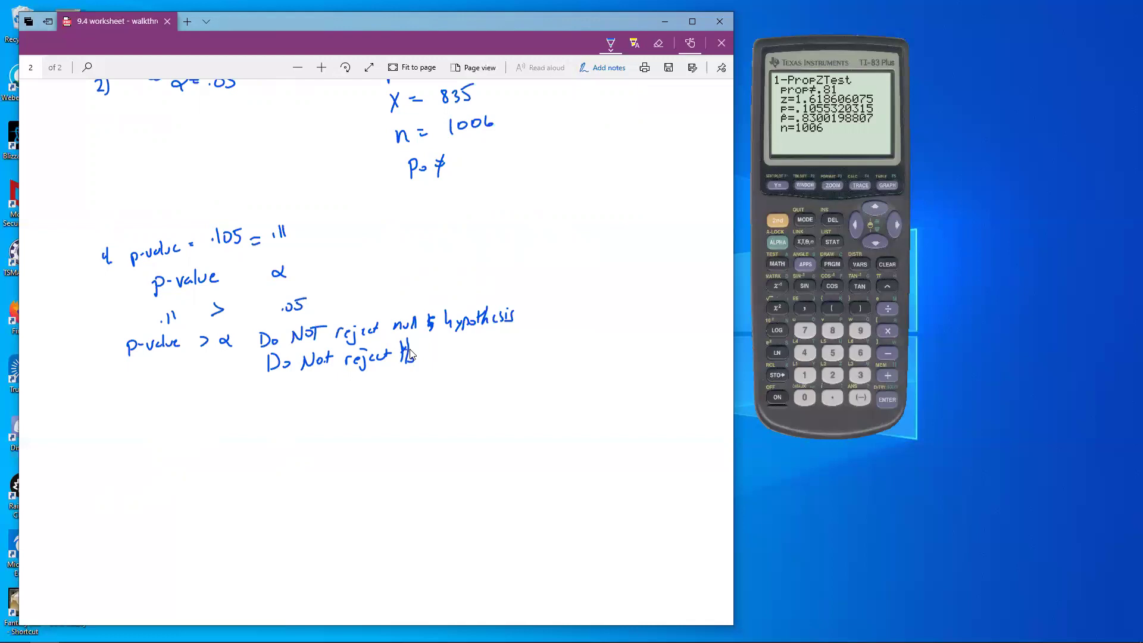
Recheck problem 2's question and handwrite the conclusion "proportion remained unchanged from the 1990 level" below the decision
{"action": "scroll", "coordinate": [416, 352], "scroll_direction": "up", "scroll_amount": 5}
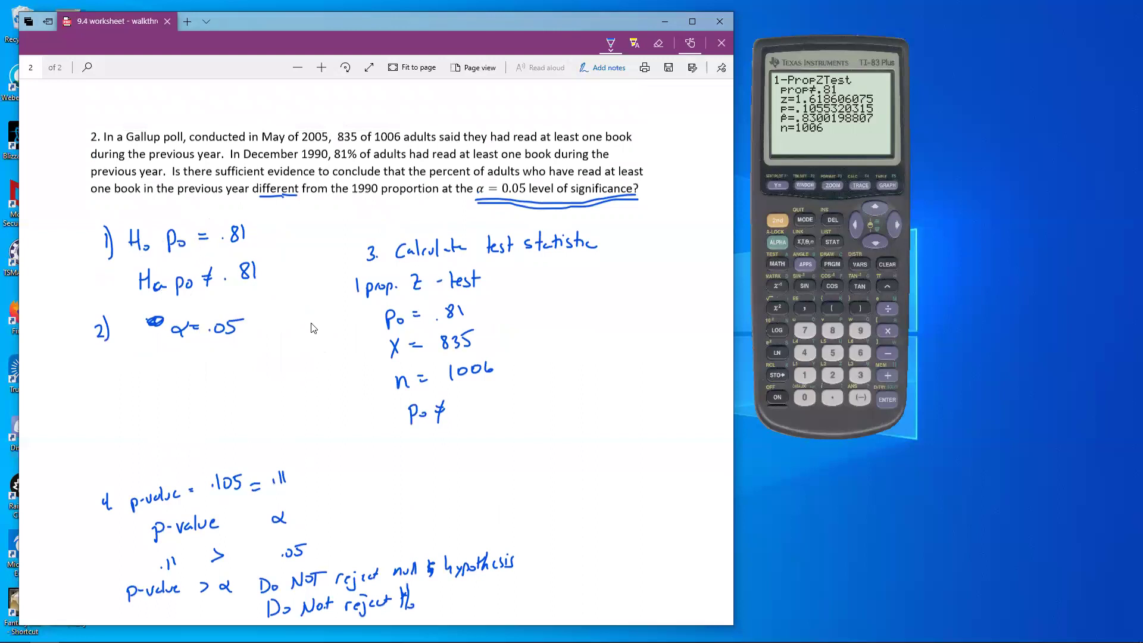
{"action": "scroll", "coordinate": [231, 293], "scroll_direction": "down", "scroll_amount": 4}
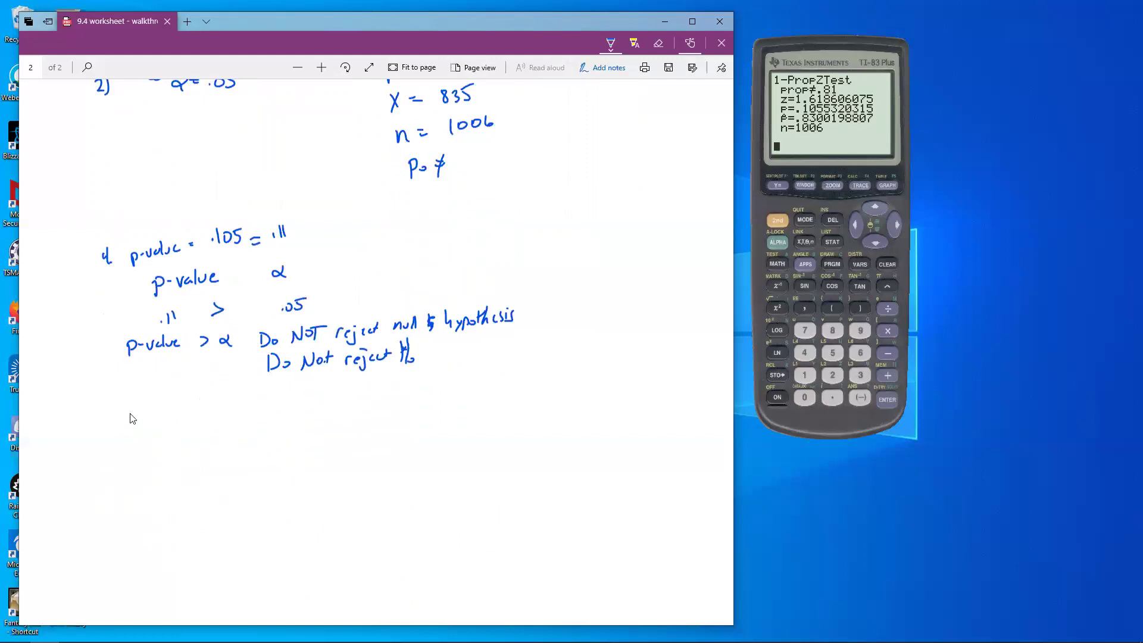
{"action": "mouse_move", "coordinate": [147, 407]}
{"action": "left_mouse_down"}
{"action": "mouse_move", "coordinate": [147, 429]}
{"action": "mouse_move", "coordinate": [215, 411]}
{"action": "mouse_move", "coordinate": [411, 410]}
{"action": "mouse_move", "coordinate": [432, 393]}
{"action": "mouse_move", "coordinate": [435, 408]}
{"action": "mouse_move", "coordinate": [456, 410]}
{"action": "mouse_move", "coordinate": [552, 389]}
{"action": "mouse_move", "coordinate": [556, 407]}
{"action": "mouse_move", "coordinate": [588, 400]}
{"action": "left_mouse_up"}
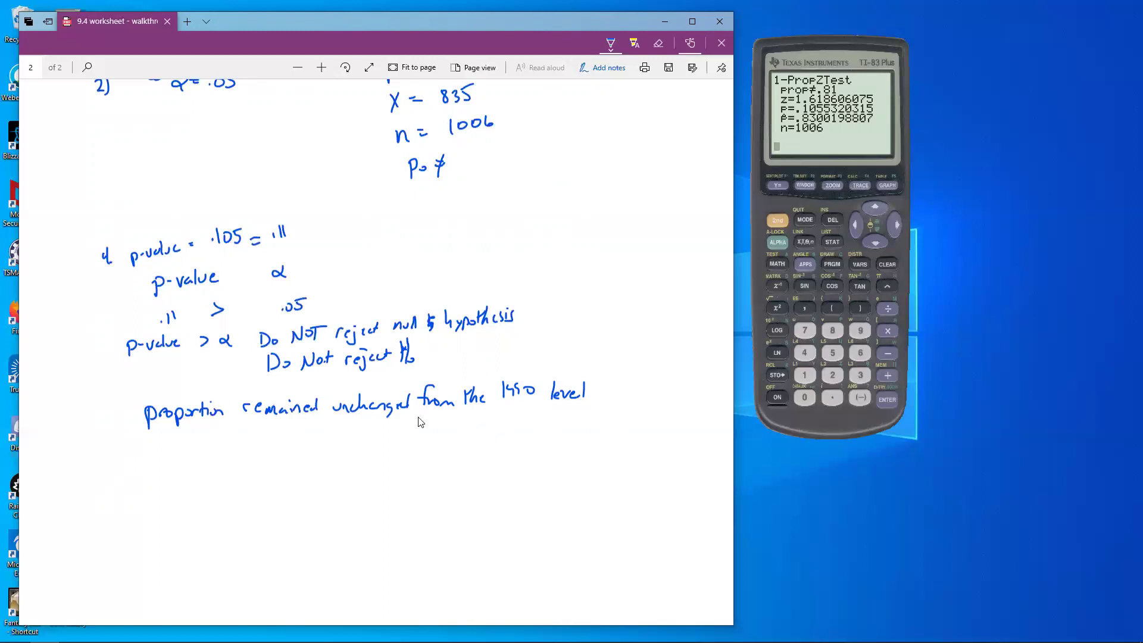
{"action": "scroll", "coordinate": [452, 416], "scroll_direction": "up", "scroll_amount": 1}
{"action": "scroll", "coordinate": [382, 421], "scroll_direction": "down", "scroll_amount": 1}
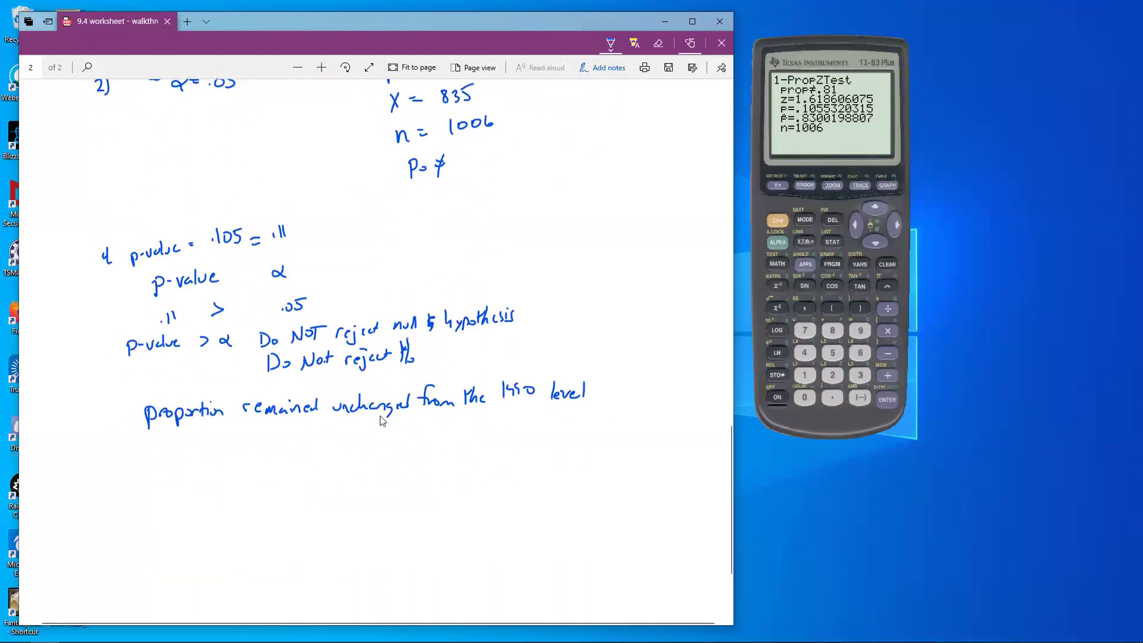